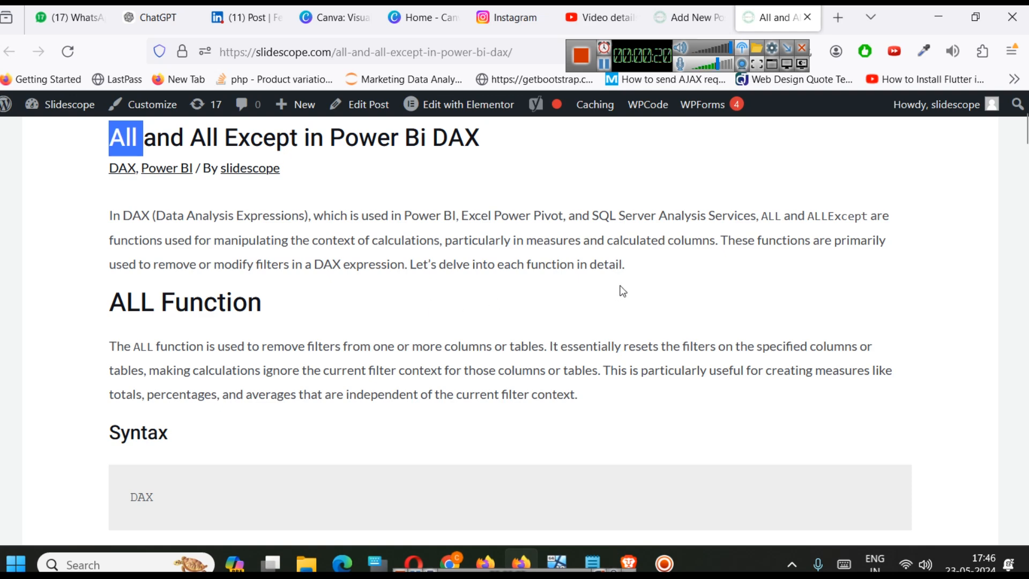
Step: Read the article's introduction to ALL and ALLExcept and the description of how the ALL function removes filters
double_click(559, 240)
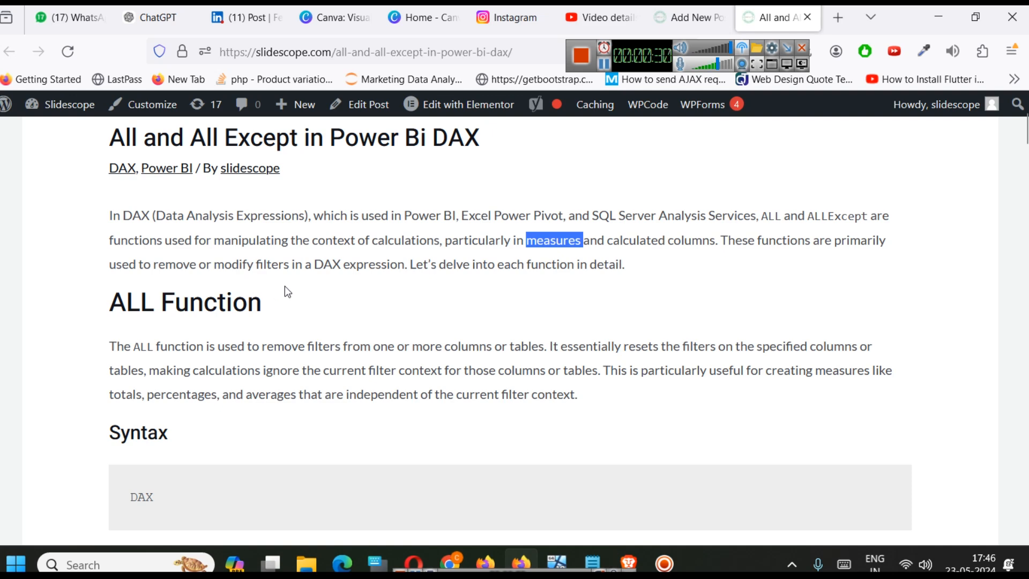
left_click_drag(313, 264, 425, 263)
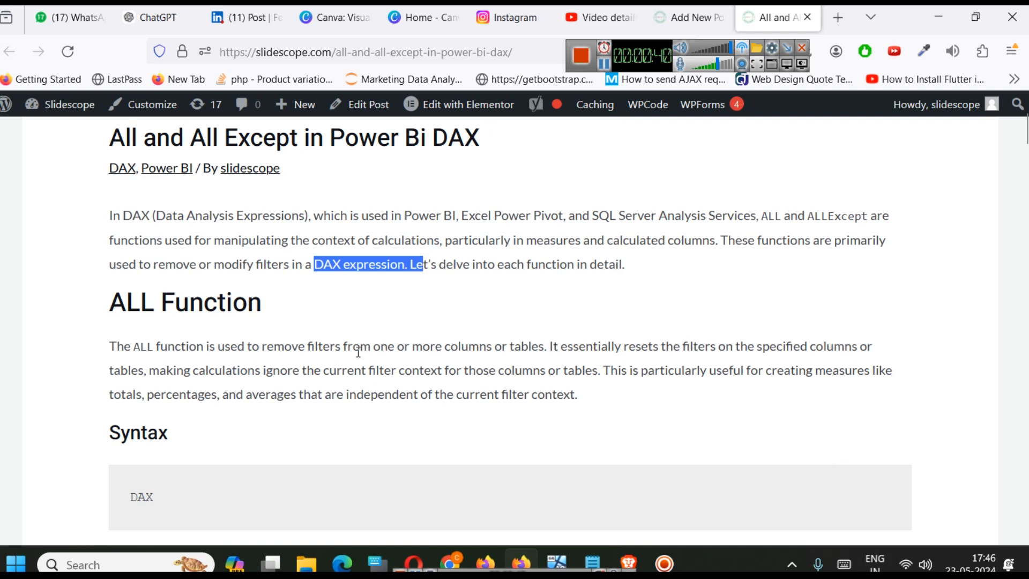
scroll(442, 295, "down", 3)
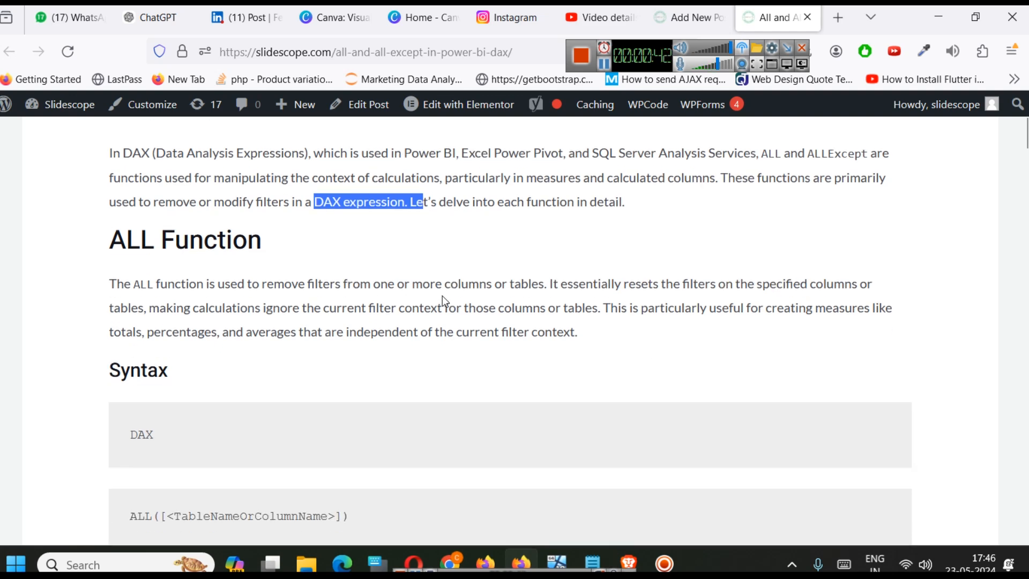
left_click(106, 224)
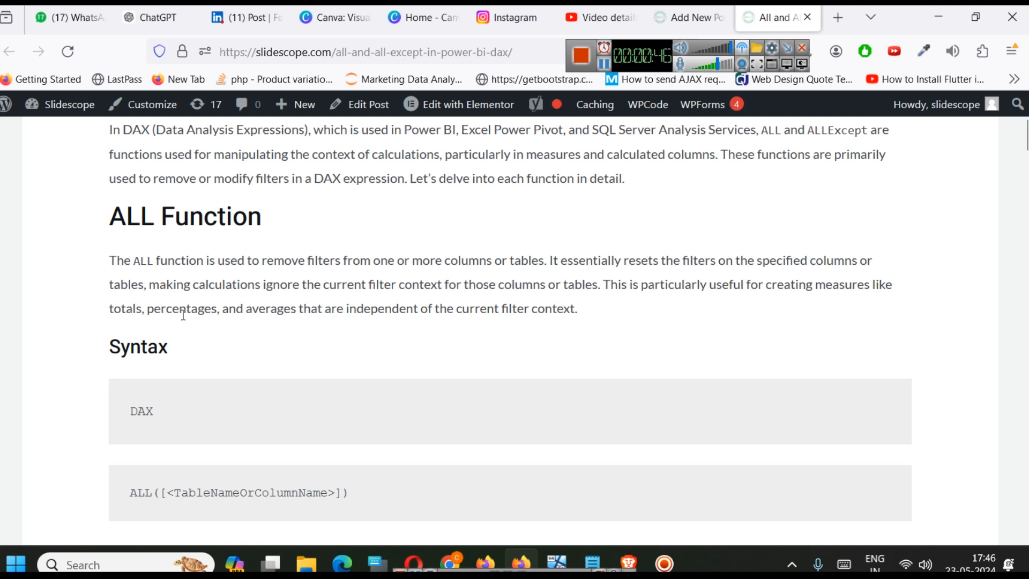
double_click(328, 260)
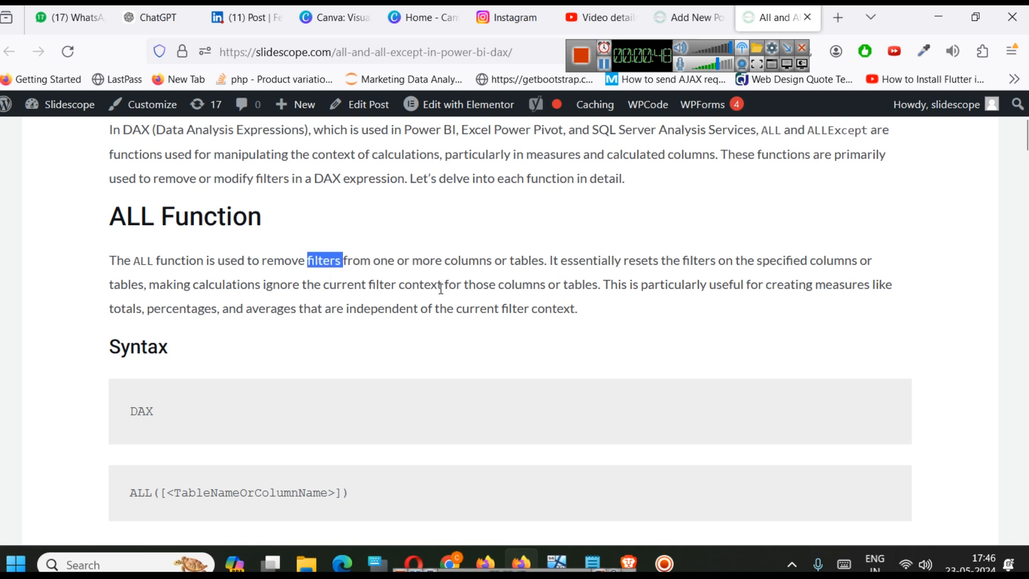
left_click(577, 288)
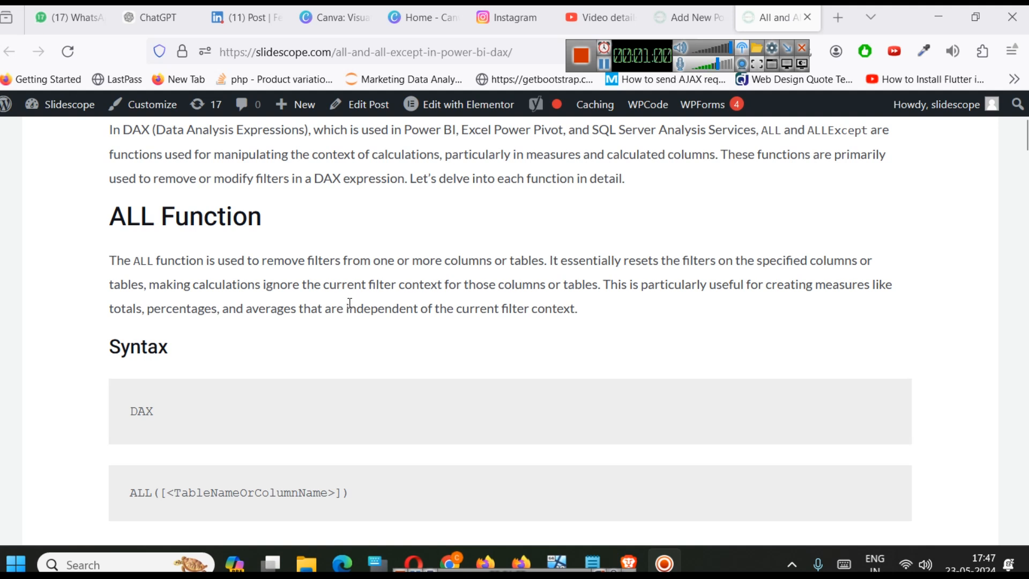
double_click(389, 285)
left_click_drag(411, 285, 595, 301)
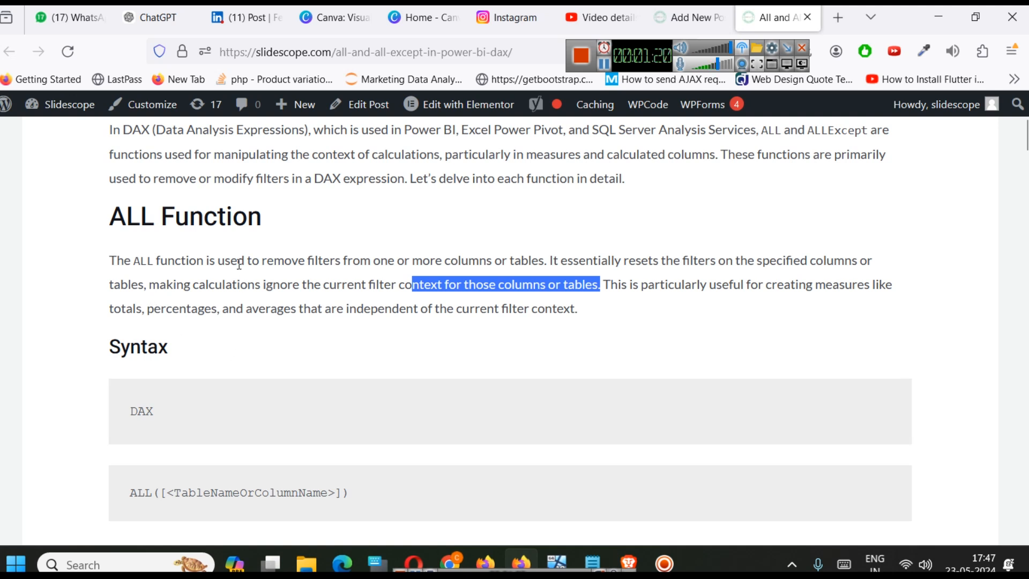
left_click_drag(221, 279, 425, 294)
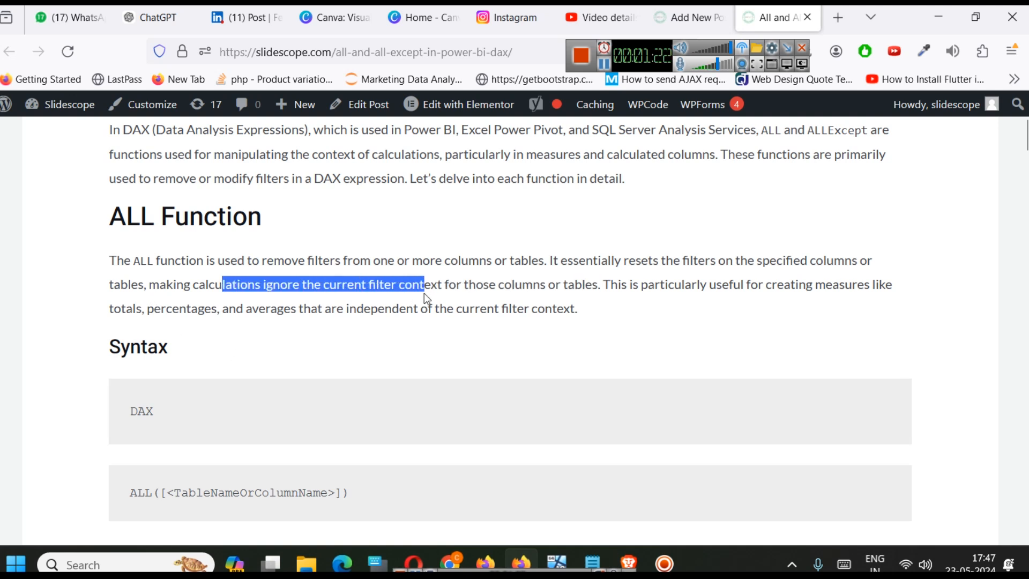
left_click_drag(488, 298, 554, 308)
left_click(625, 311)
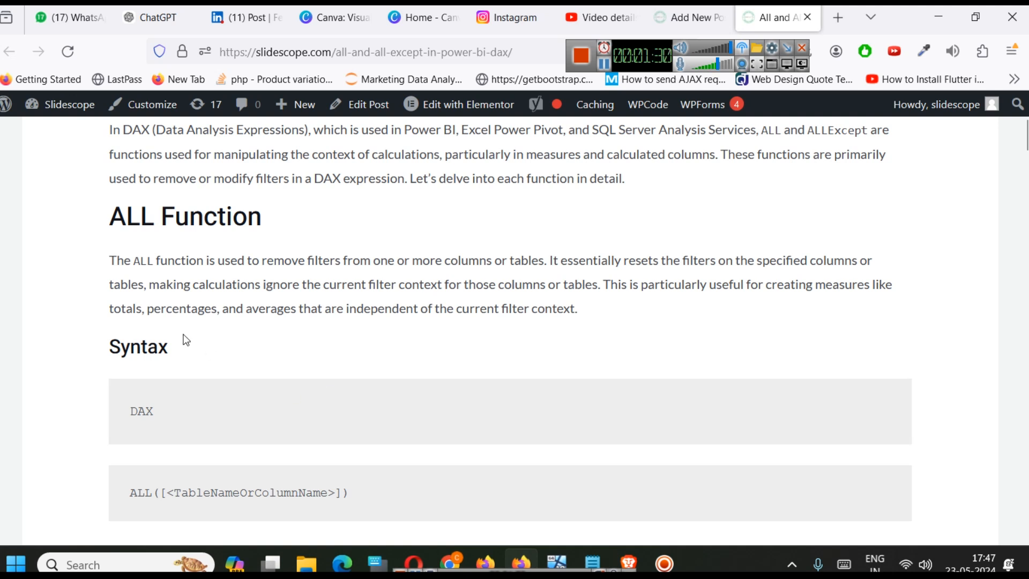
double_click(134, 308)
double_click(209, 309)
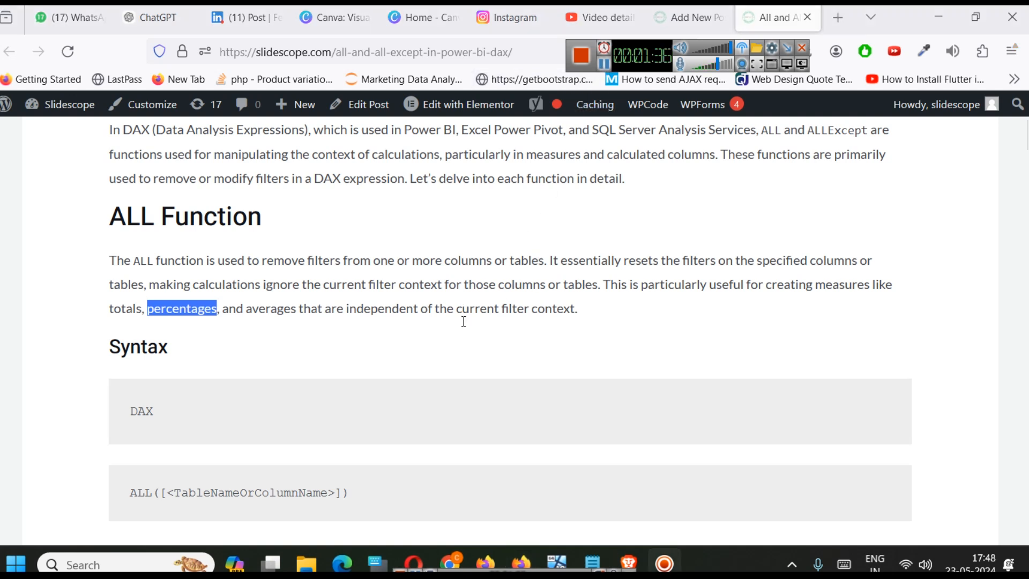
Step: Examine the ALL function's syntax, its parameter and the TotalSales example for removing filters from a single column
scroll(361, 373, "down", 2)
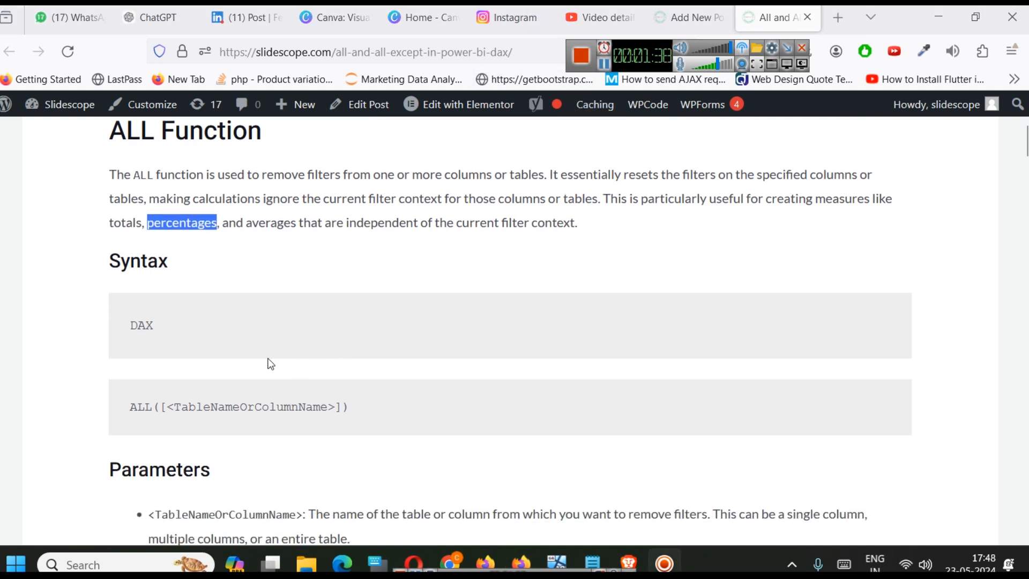
scroll(166, 412, "down", 2)
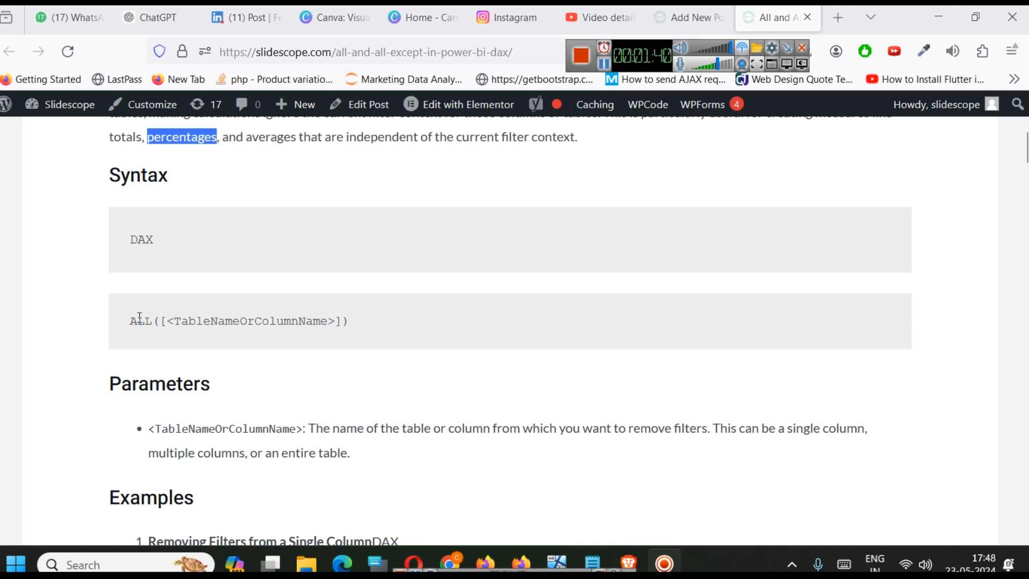
double_click(146, 320)
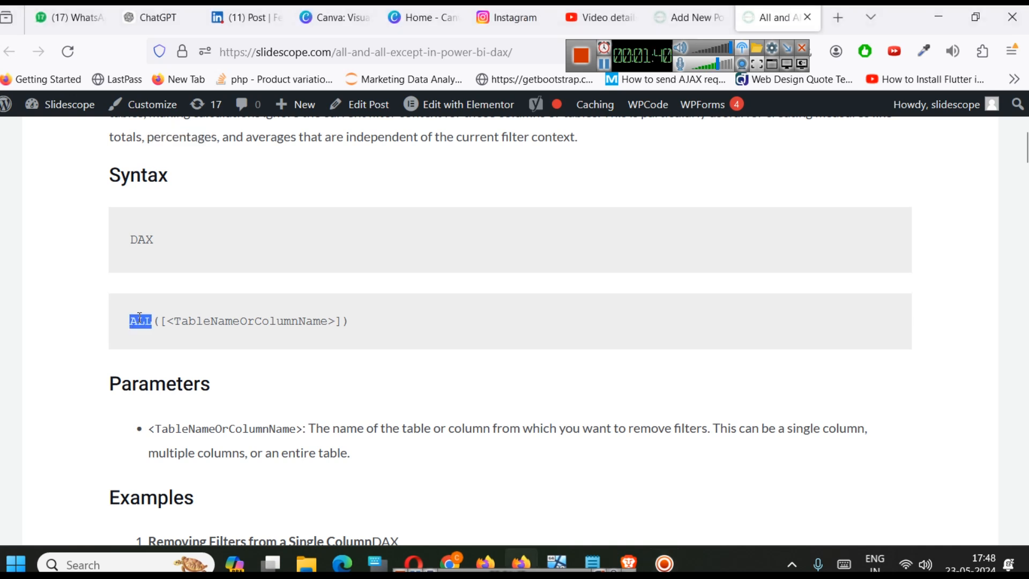
double_click(185, 322)
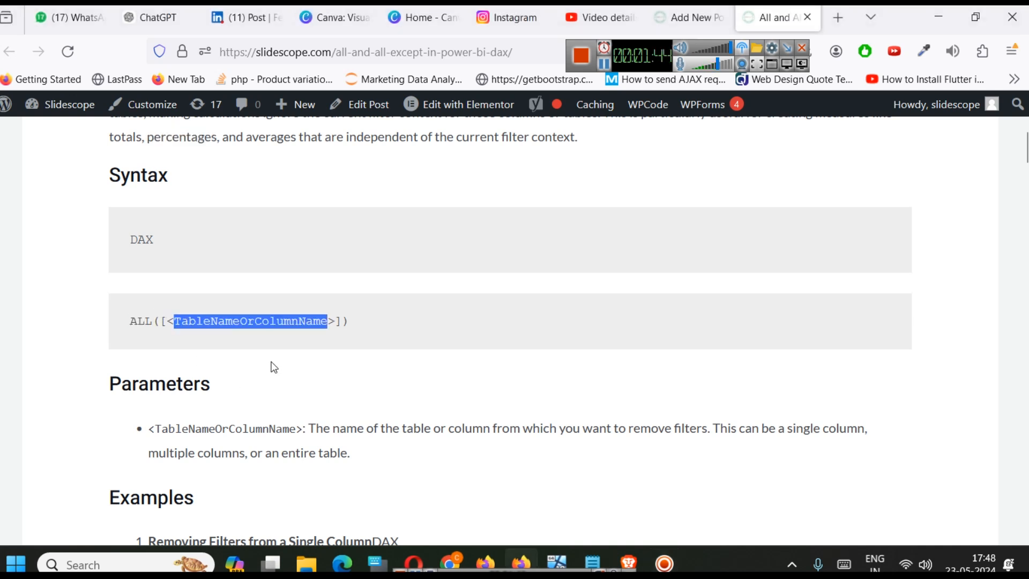
scroll(305, 309, "down", 4)
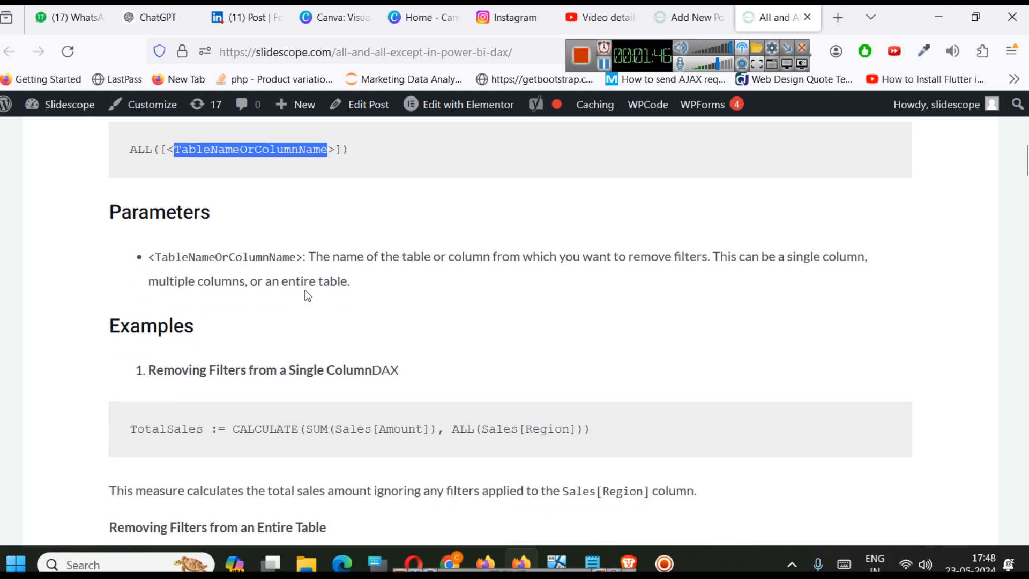
scroll(172, 367, "down", 2)
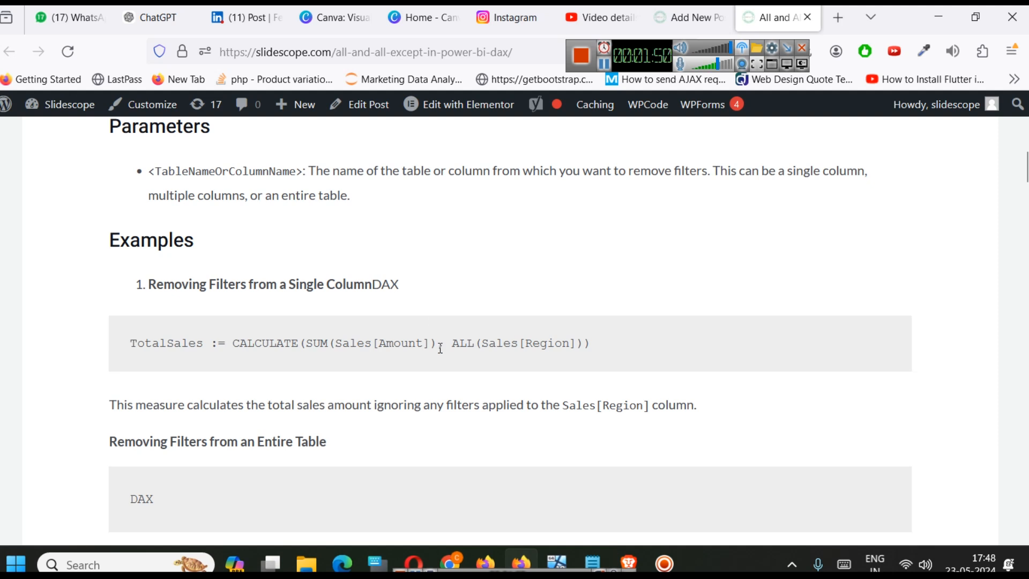
double_click(145, 343)
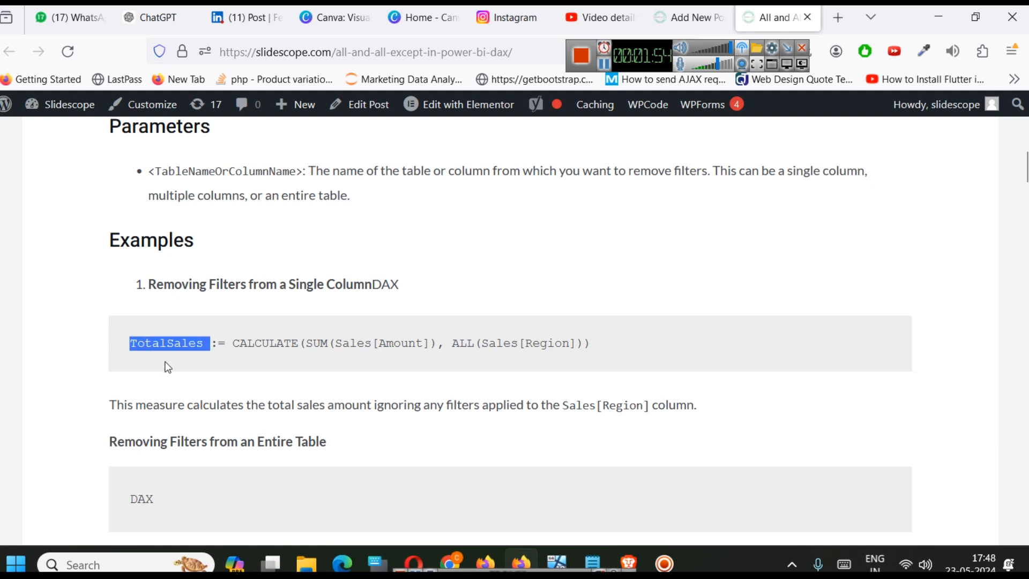
double_click(259, 346)
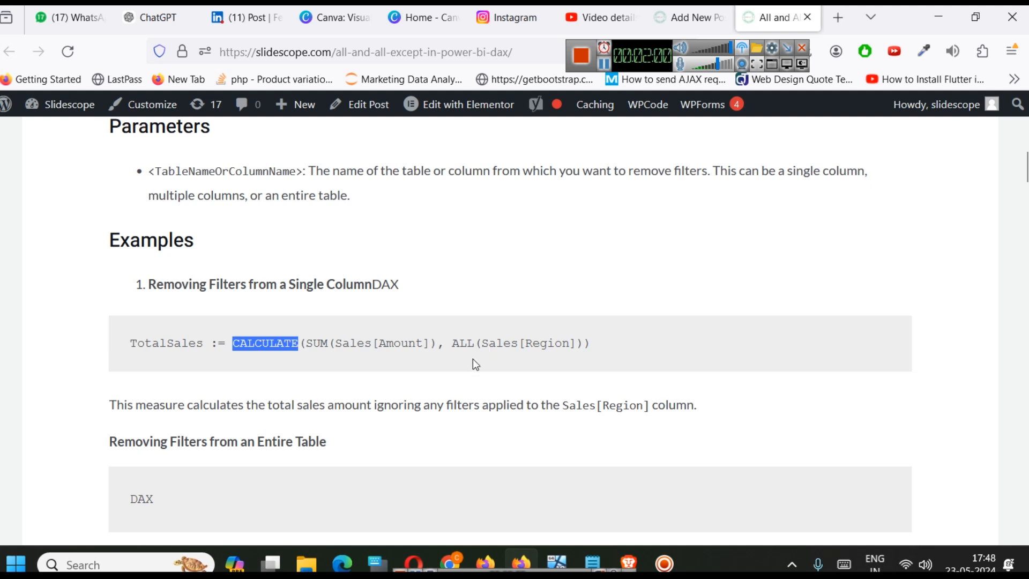
left_click_drag(445, 343, 584, 342)
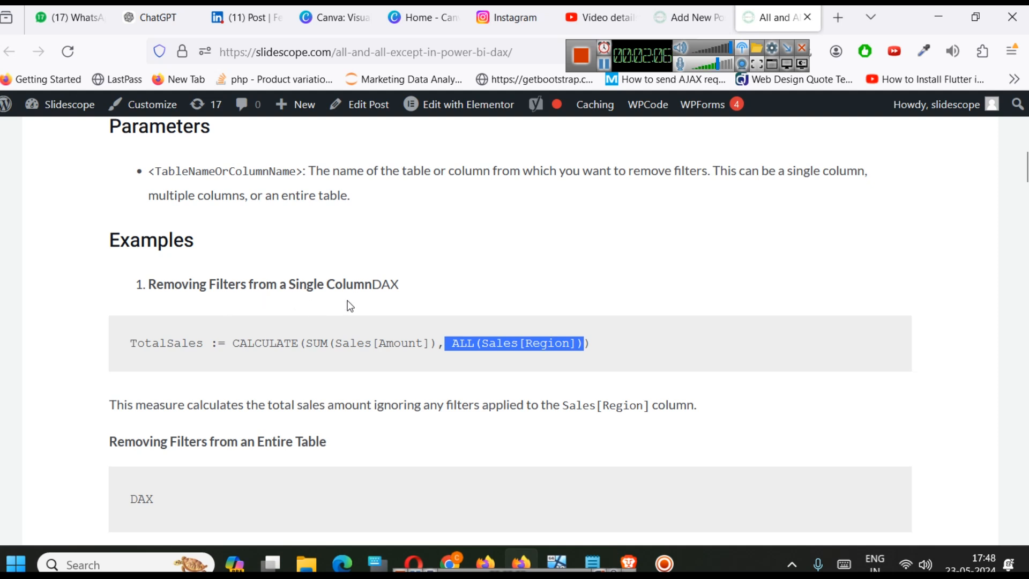
Step: Copy the sample sales table with Region, Product and Amount from the article into a blank Excel workbook, starting at cell A1
scroll(421, 360, "down", 2)
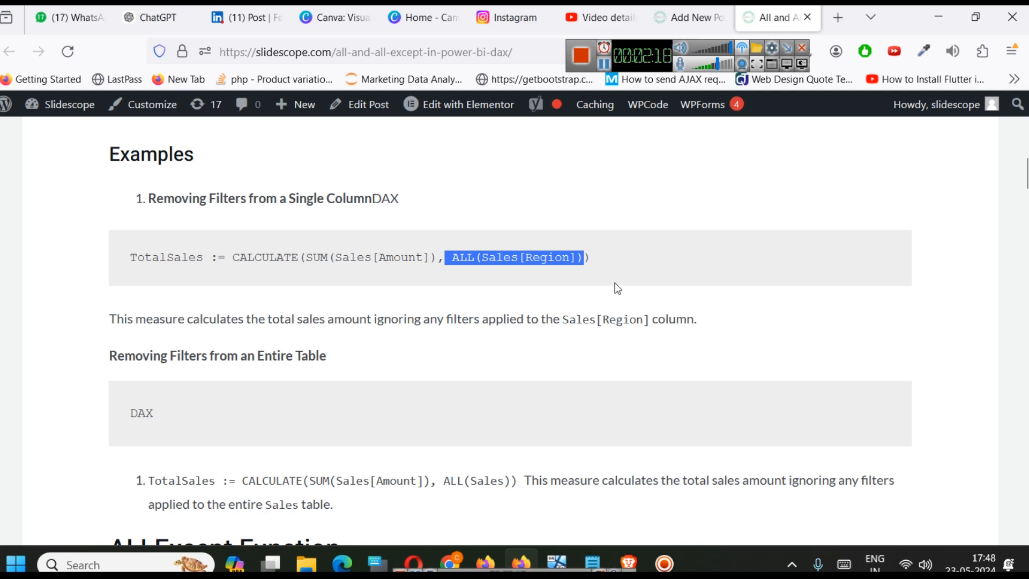
scroll(574, 310, "down", 15)
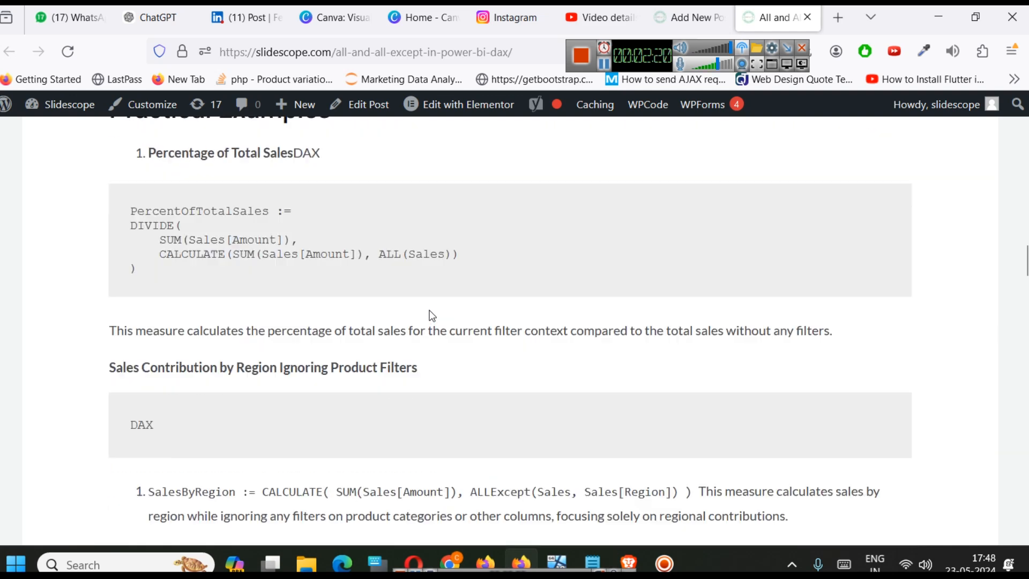
scroll(432, 315, "down", 7)
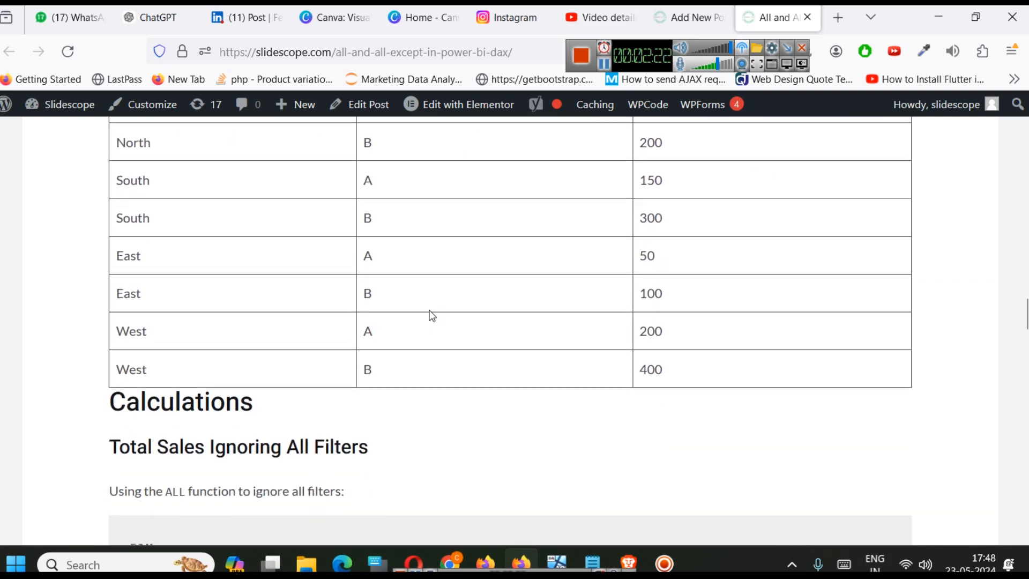
scroll(407, 311, "up", 3)
left_click_drag(168, 239, 722, 374)
key("ctrl+c")
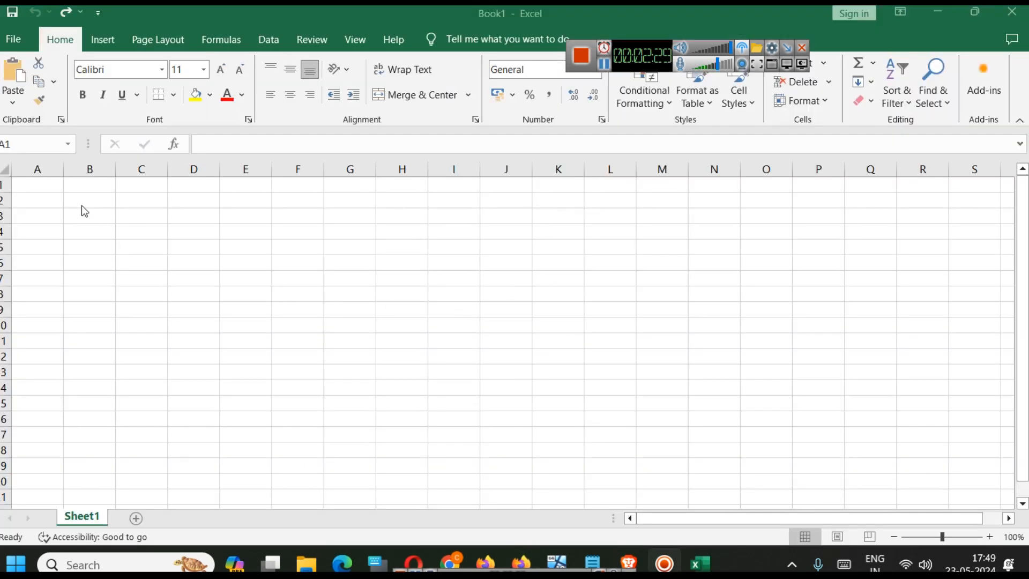
left_click(46, 185)
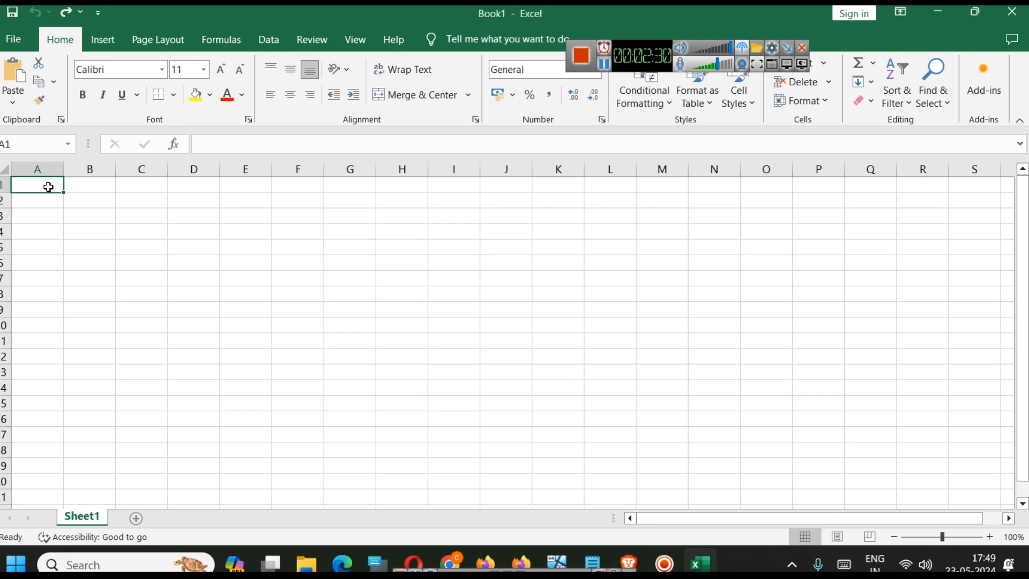
key("ctrl+v")
left_click(198, 264)
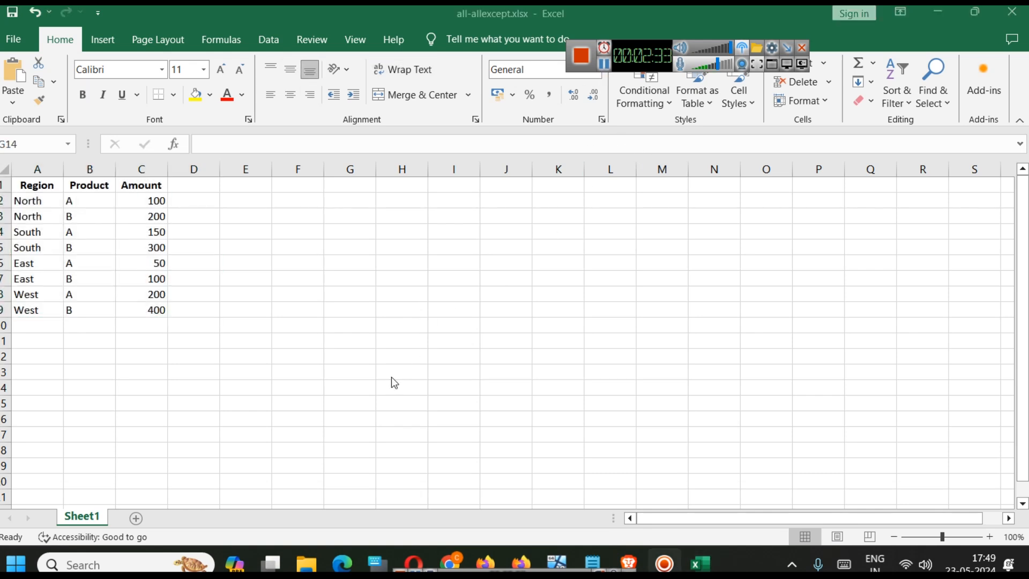
scroll(391, 377, "up", 3, "ctrl")
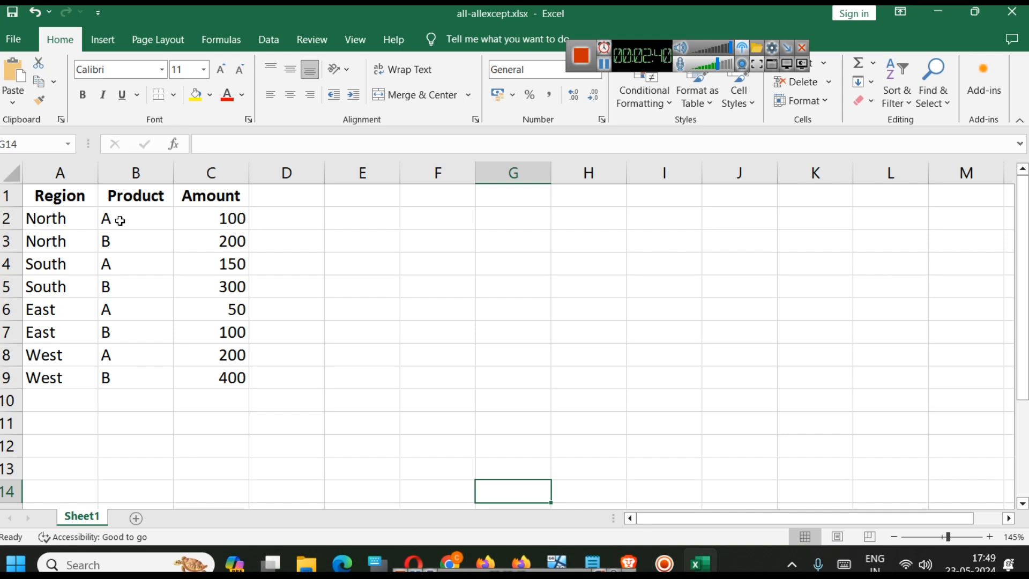
left_click(123, 204)
left_click(123, 235)
left_click(130, 218)
double_click(130, 218)
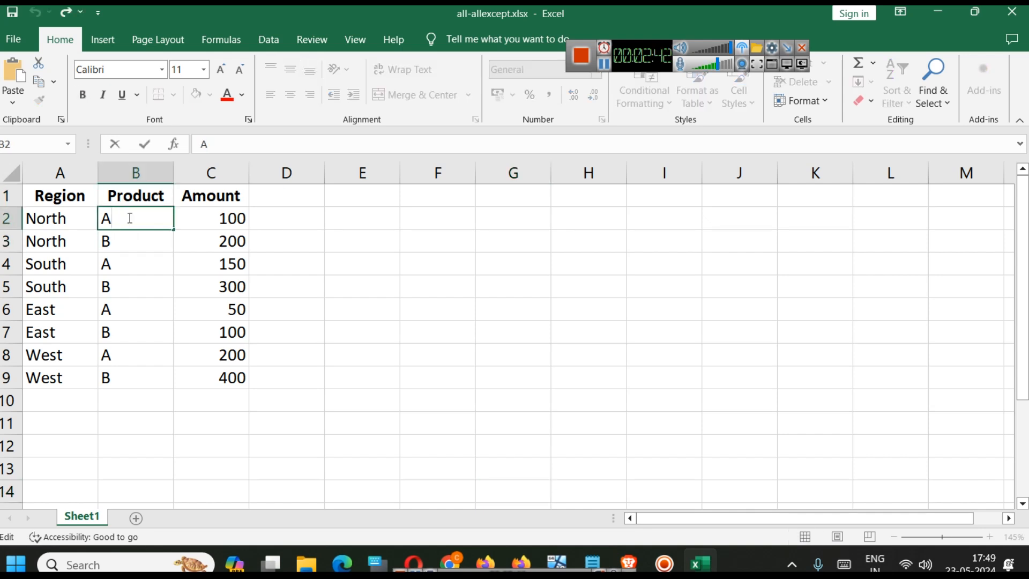
type("pple")
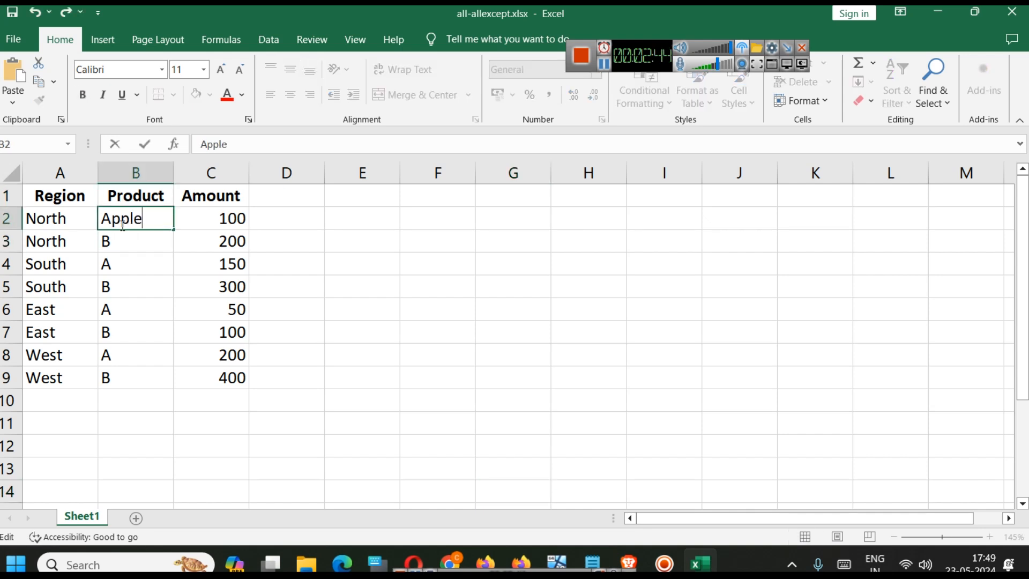
double_click(134, 240)
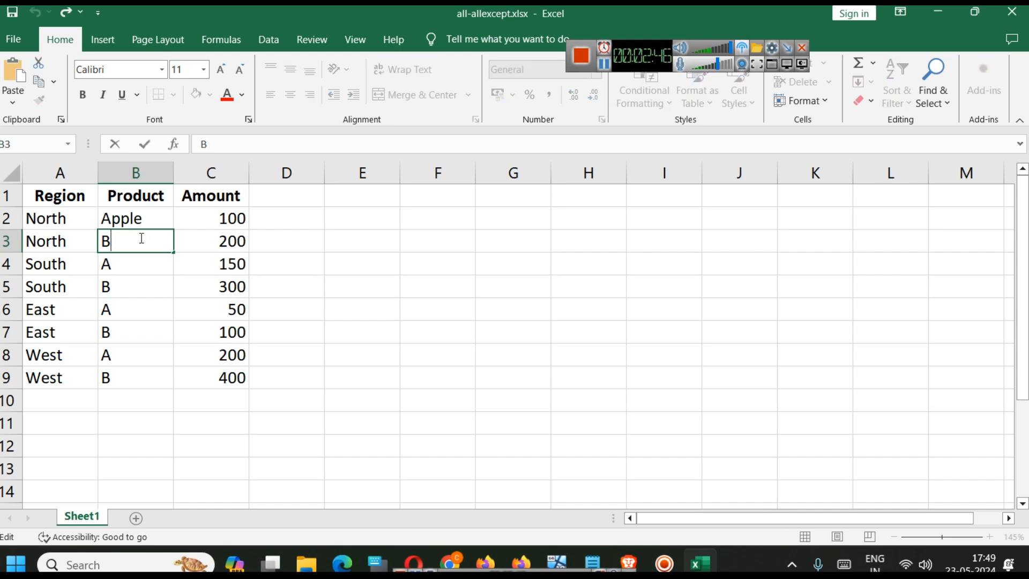
left_click(165, 219)
key("ctrl+z")
left_click(414, 343)
key("ctrl+z")
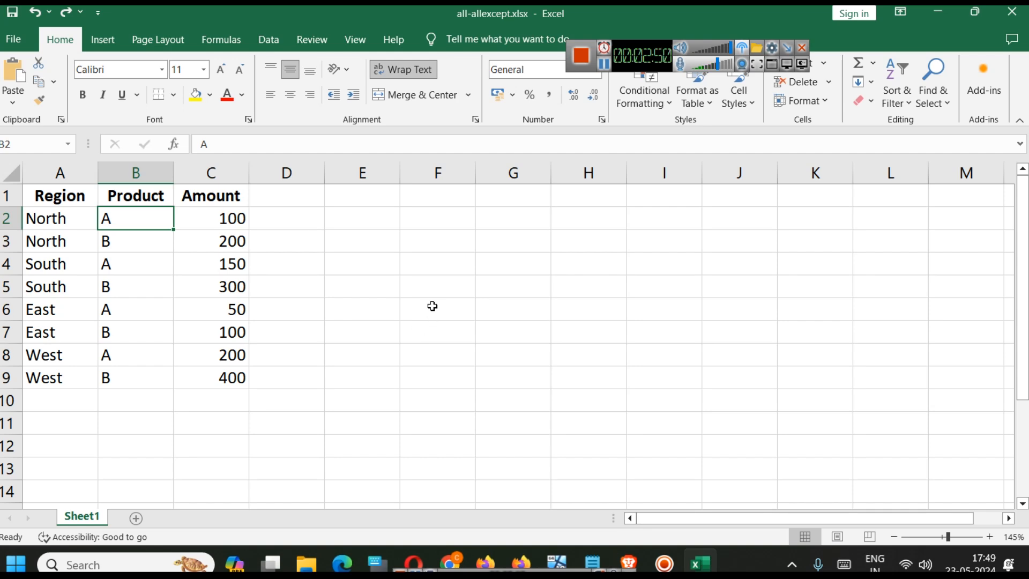
Step: In Power BI Desktop, load Sheet1 of the workbook all-allexcept.xlsx from the commomusers folder
key("ctrl+o")
scroll(122, 292, "down", 4)
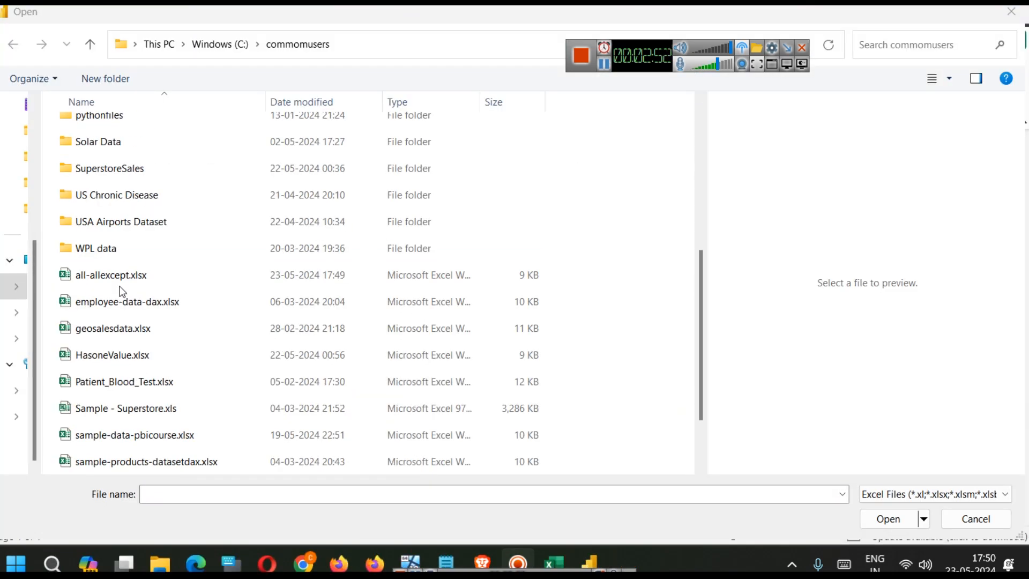
scroll(122, 292, "down", 1)
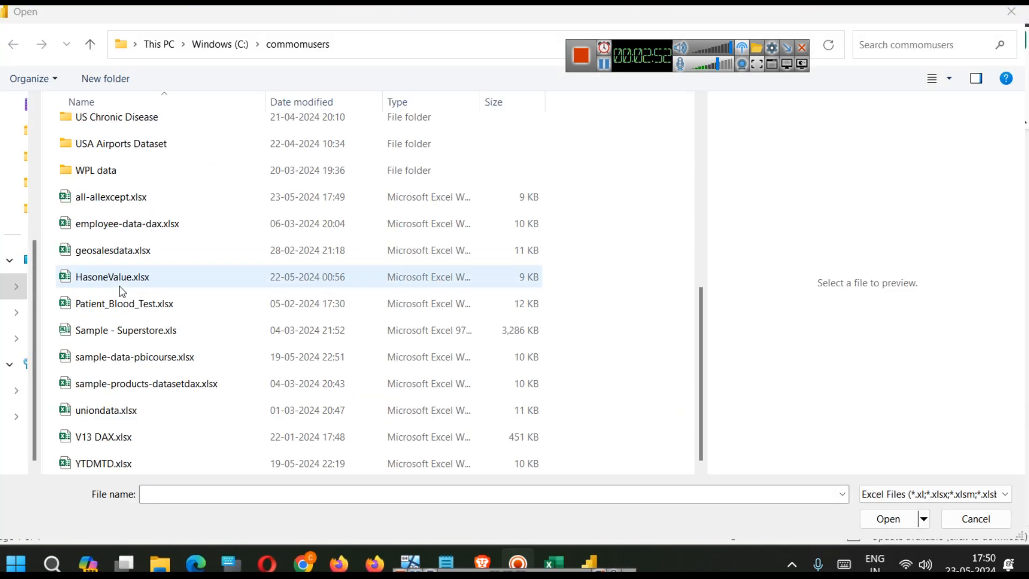
double_click(147, 208)
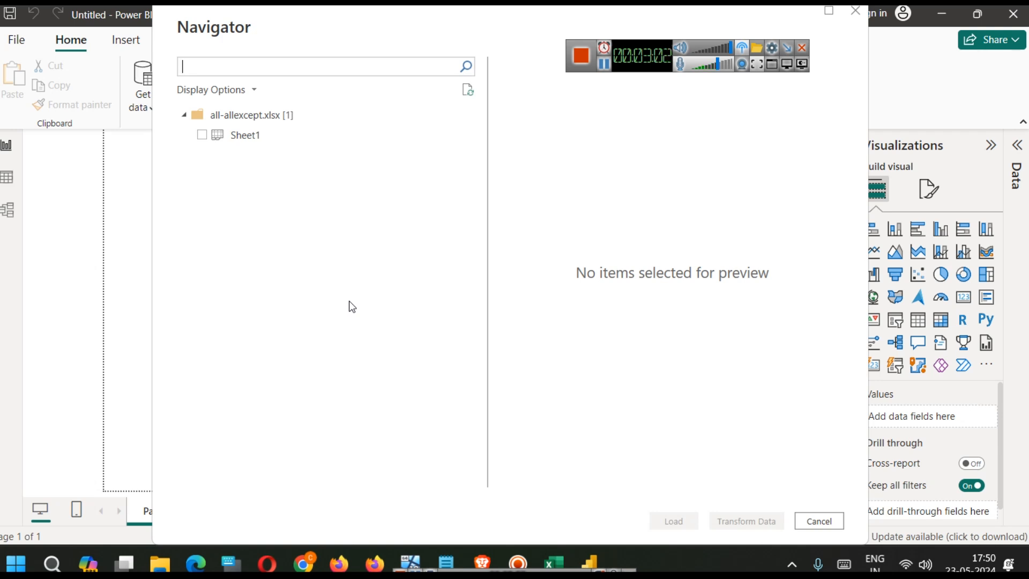
left_click(202, 135)
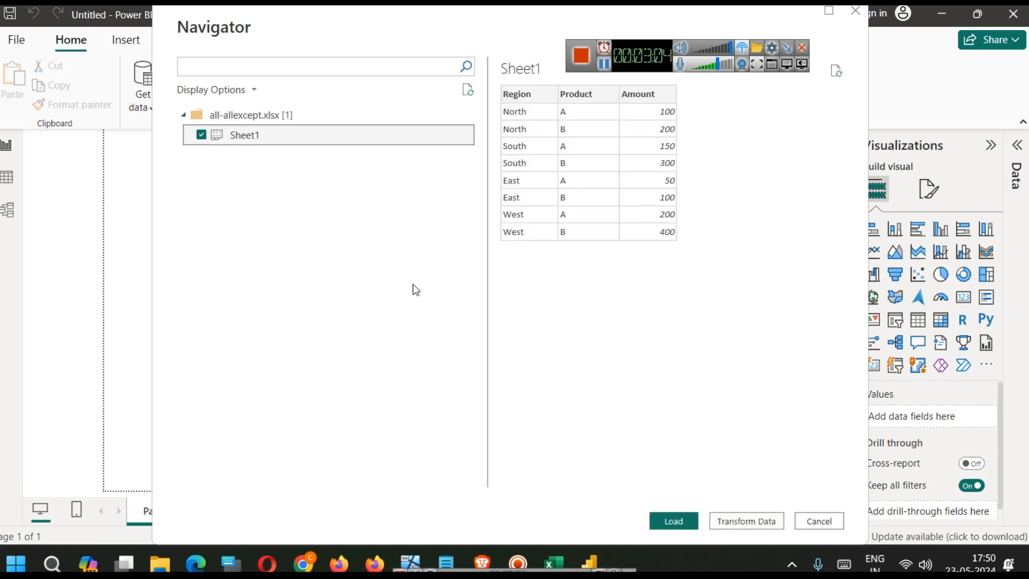
left_click(658, 523)
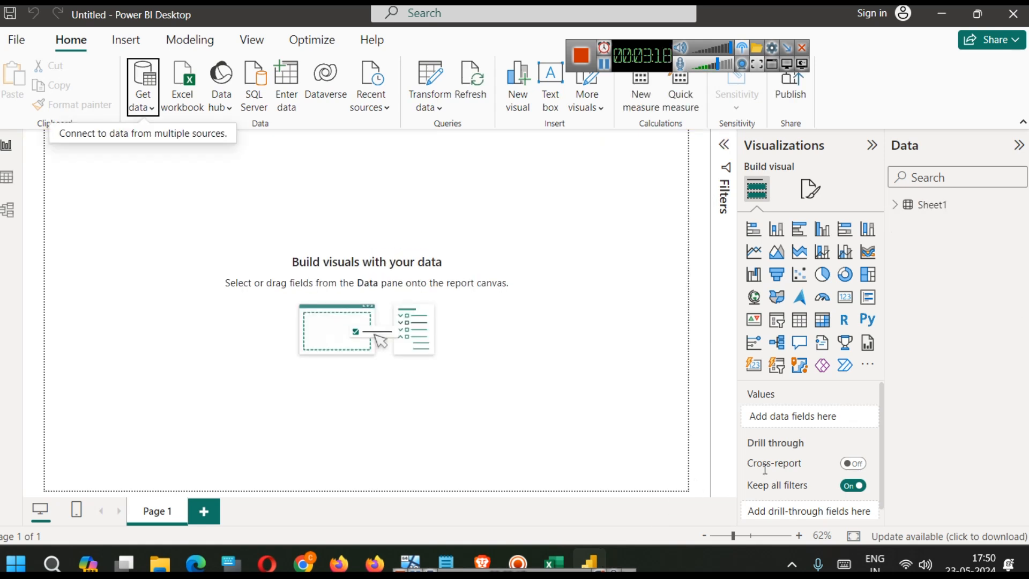
Step: Rename the Sheet1 table to Sales and expand it to list its fields
right_click(931, 205)
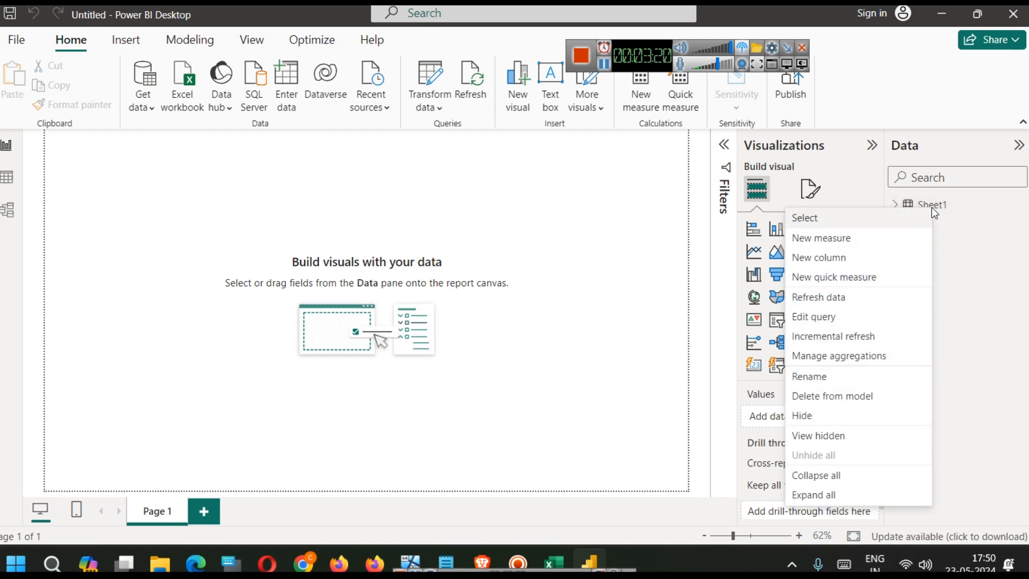
left_click(847, 377)
type("S")
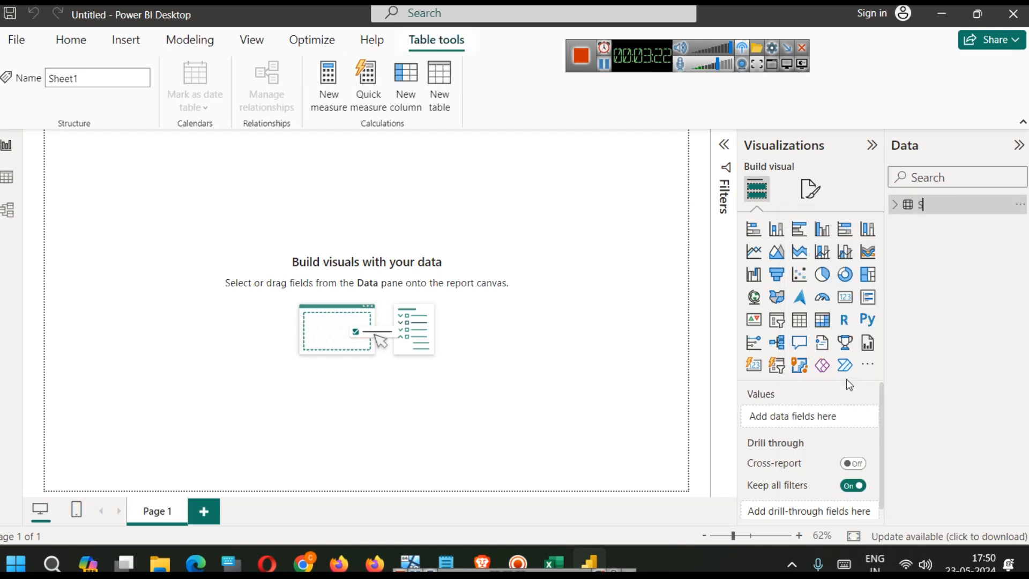
type("ales")
key("Return")
left_click(895, 205)
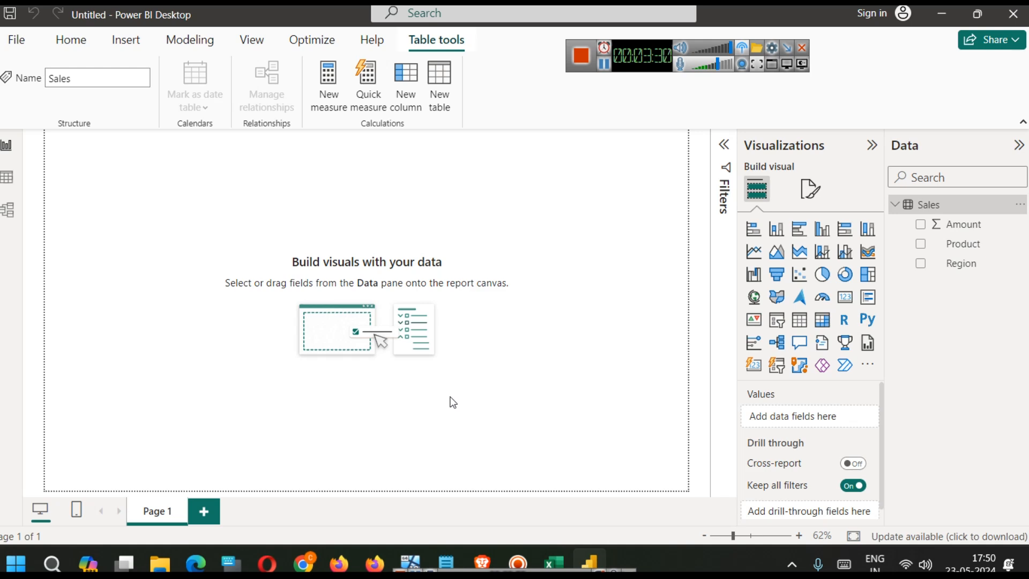
Step: Switch to the browser article and find the Total Sales Ignoring All Filters calculation
mouse_move(374, 562)
left_click(380, 513)
left_click(507, 424)
scroll(400, 406, "up", 5)
scroll(349, 371, "down", 9)
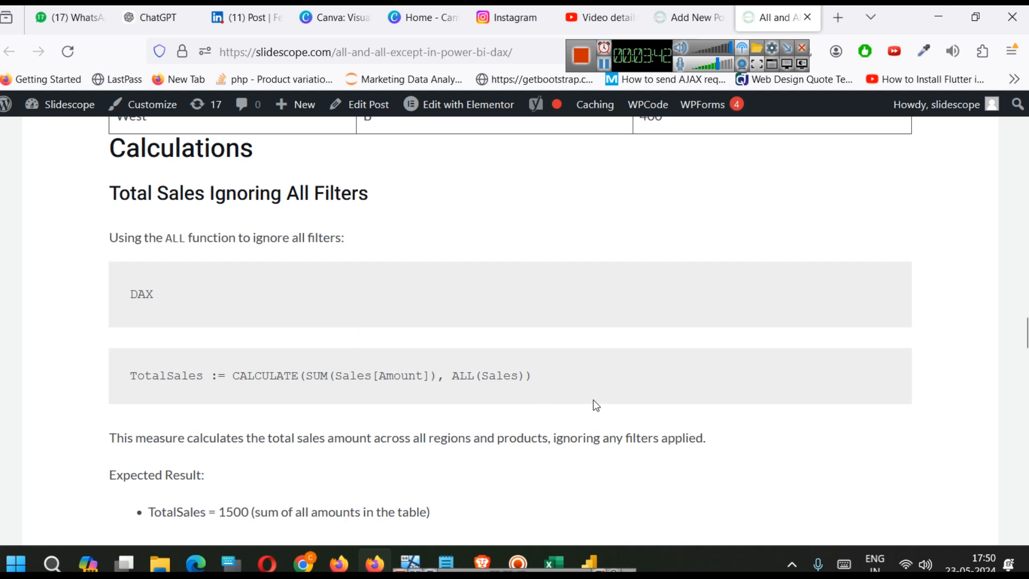
Step: Back in Power BI Desktop, add a card visual to the report page showing the sum of Amount
left_click(598, 552)
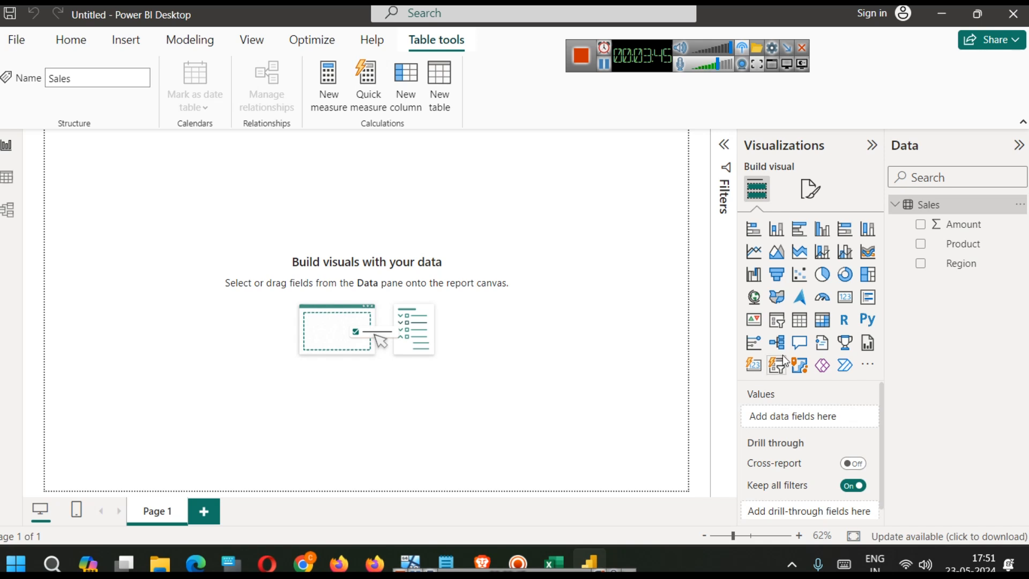
left_click(844, 297)
left_click_drag(82, 198, 155, 300)
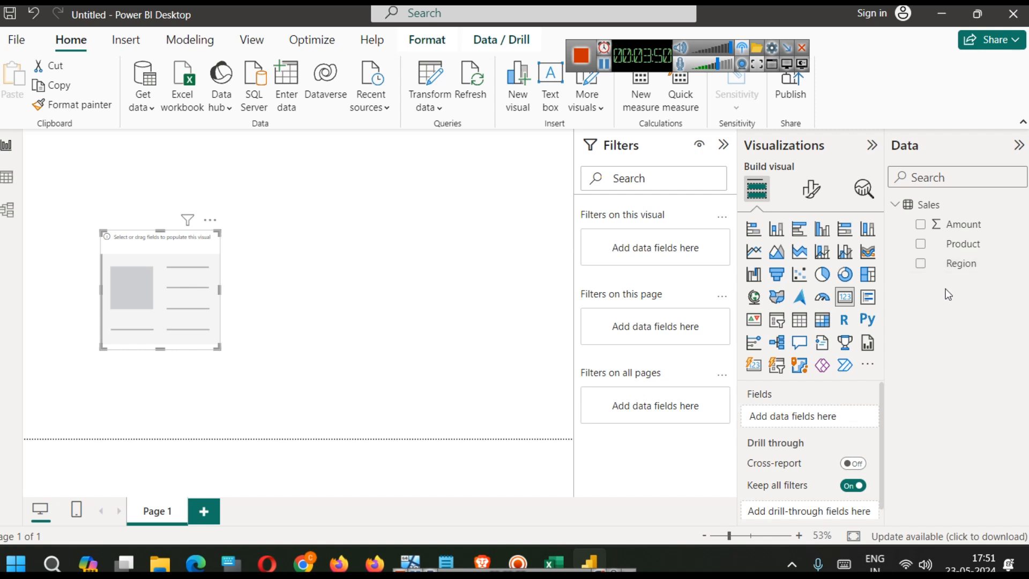
left_click_drag(965, 228, 182, 283)
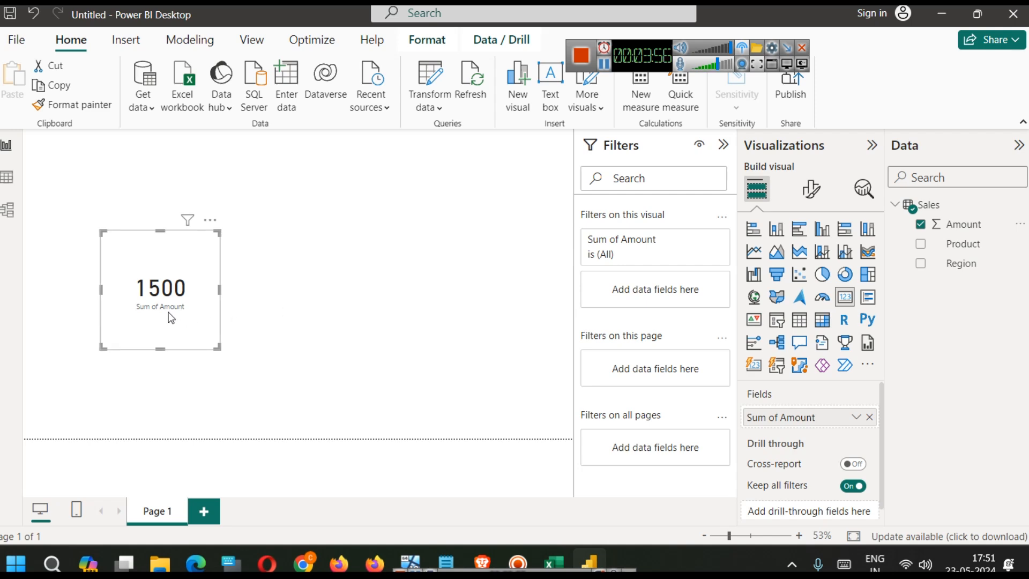
Step: Check the source Amount values in the all-allexcept.xlsx workbook in Excel, and return to the report
mouse_move(553, 563)
left_click(555, 489)
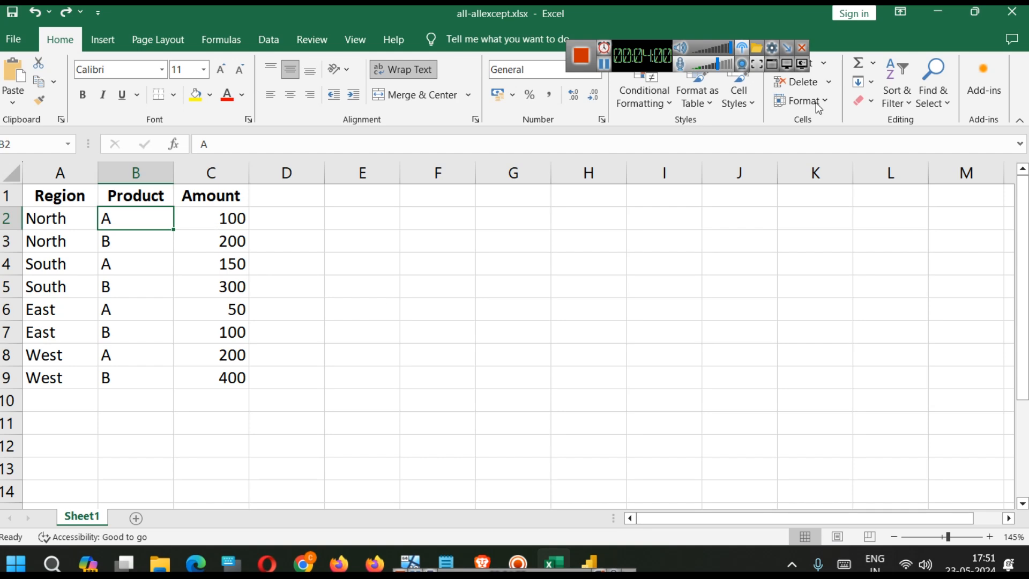
left_click(938, 12)
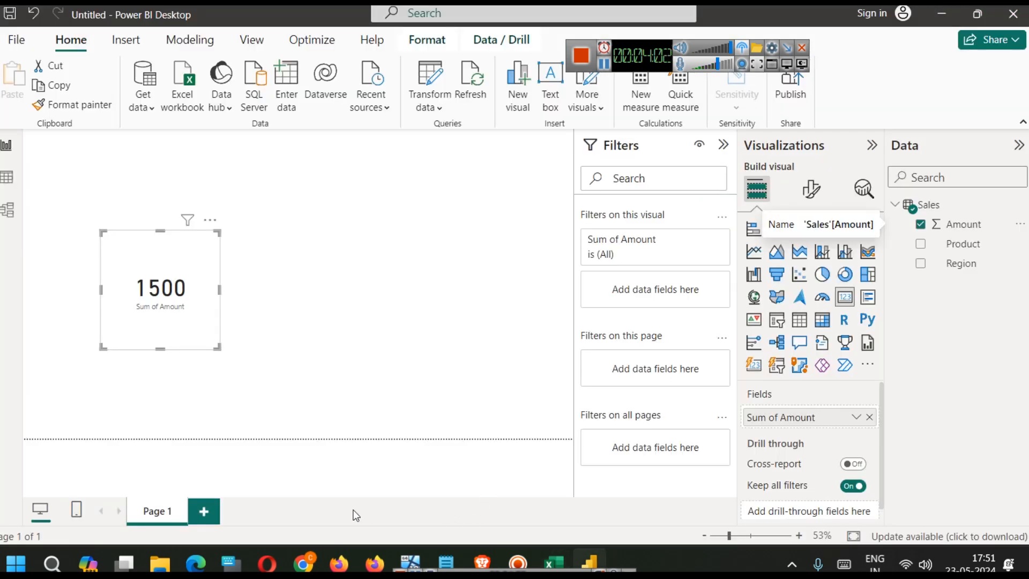
Step: Copy the TotalSales formula that uses ALL(Sales) from the article in the browser
left_click(374, 562)
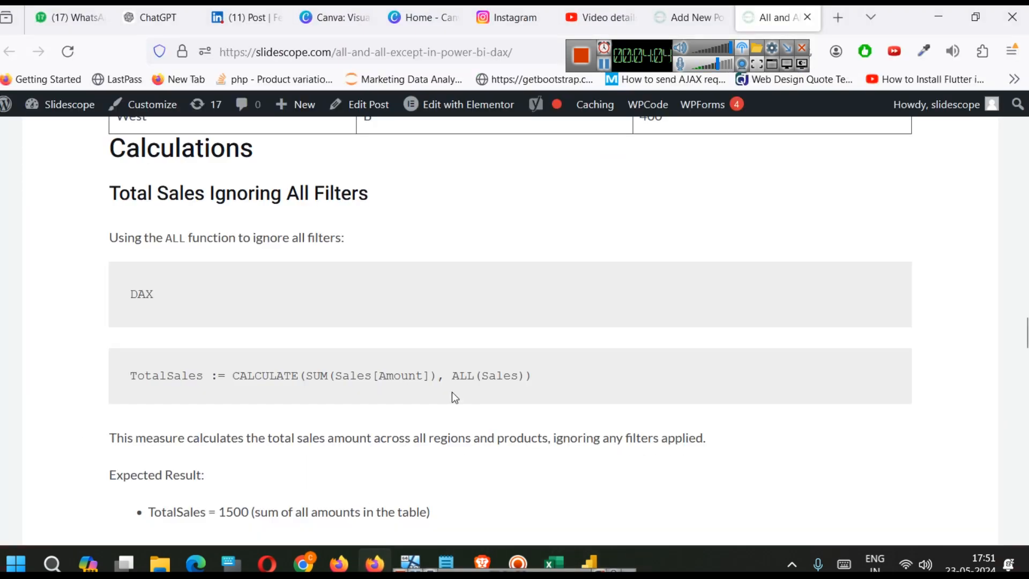
left_click_drag(132, 382, 541, 372)
key("ctrl+c")
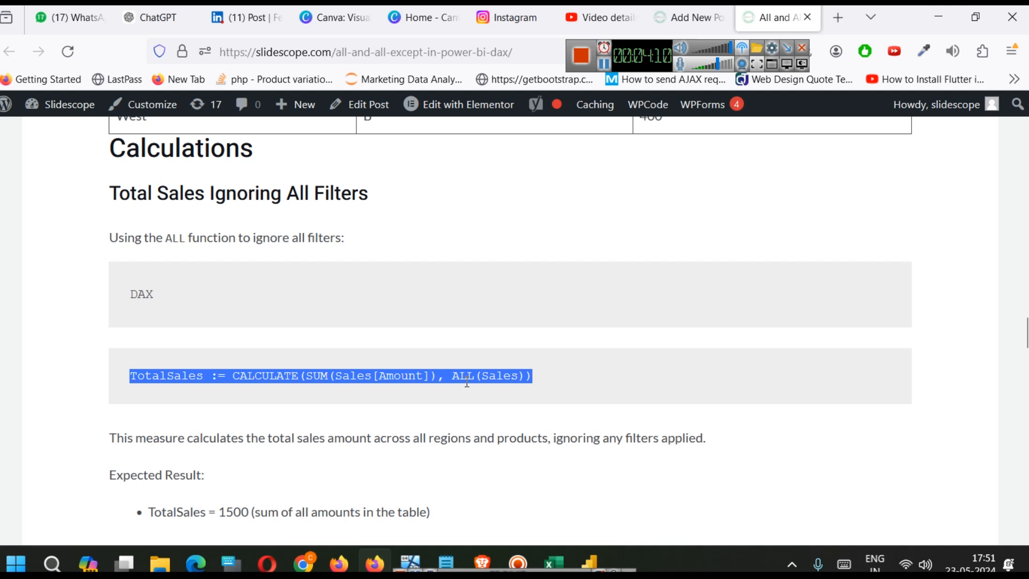
double_click(499, 375)
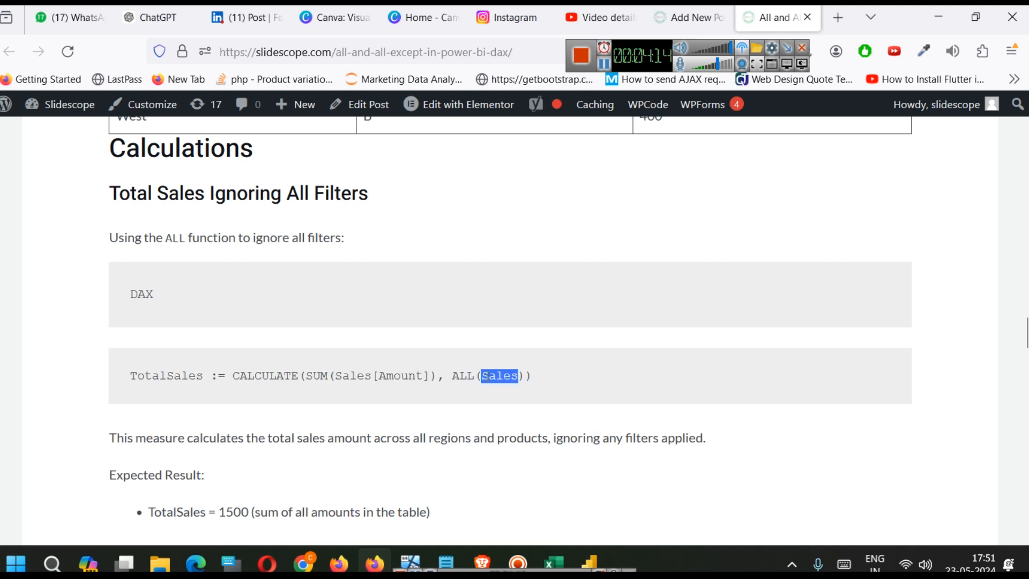
Step: In Power BI Desktop, create the measure TotalSales = CALCULATE(SUM(Sales[Amount]), ALL(Sales)) in the Sales table
left_click(589, 563)
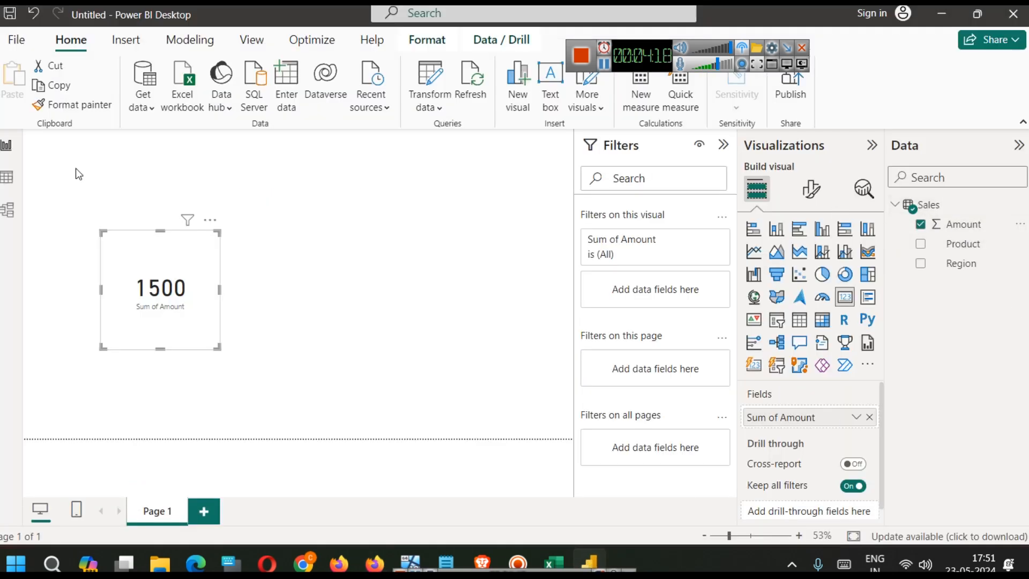
left_click(422, 207)
left_click(170, 44)
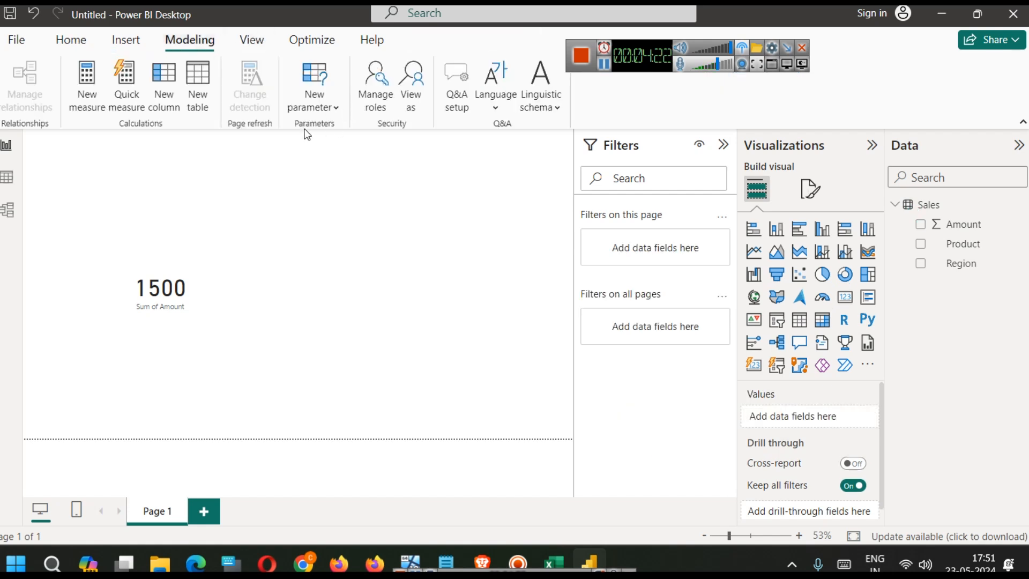
left_click(85, 106)
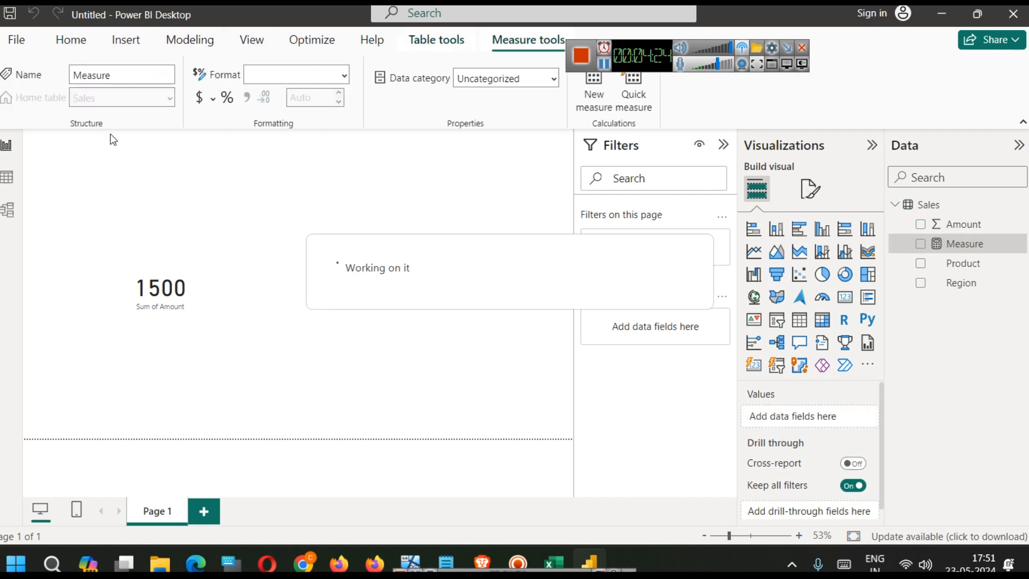
key("ctrl+a")
key("ctrl+v")
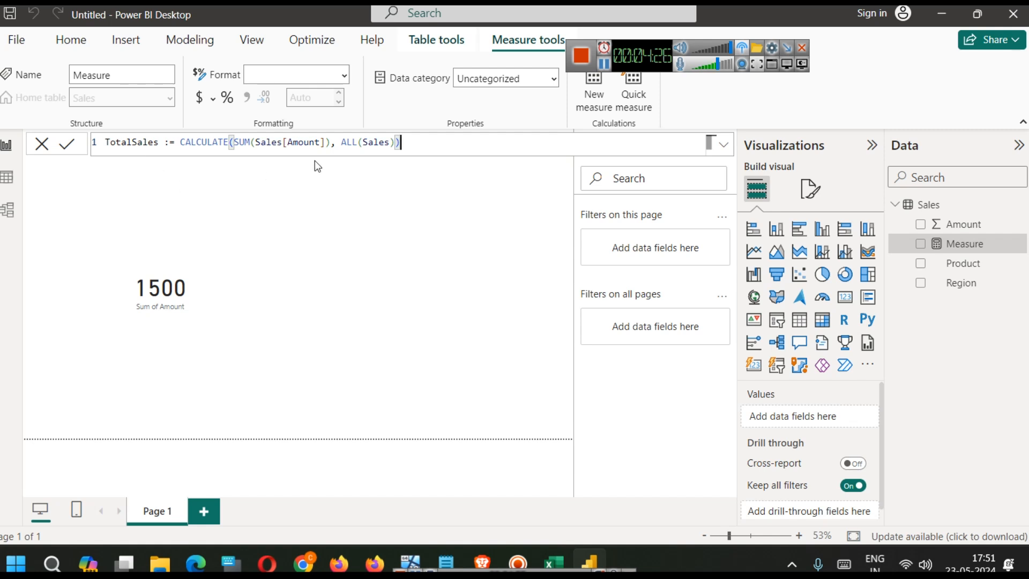
left_click(67, 144)
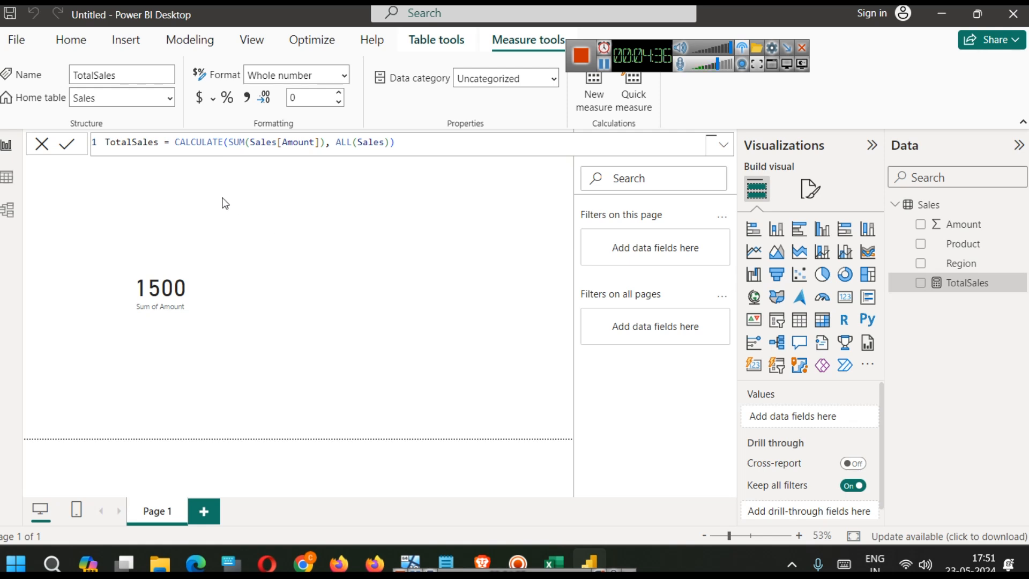
left_click(171, 144)
left_click(417, 146)
Step: Add a second card beside the Sum of Amount card showing the TotalSales measure, and display the measure's formula
left_click(845, 301)
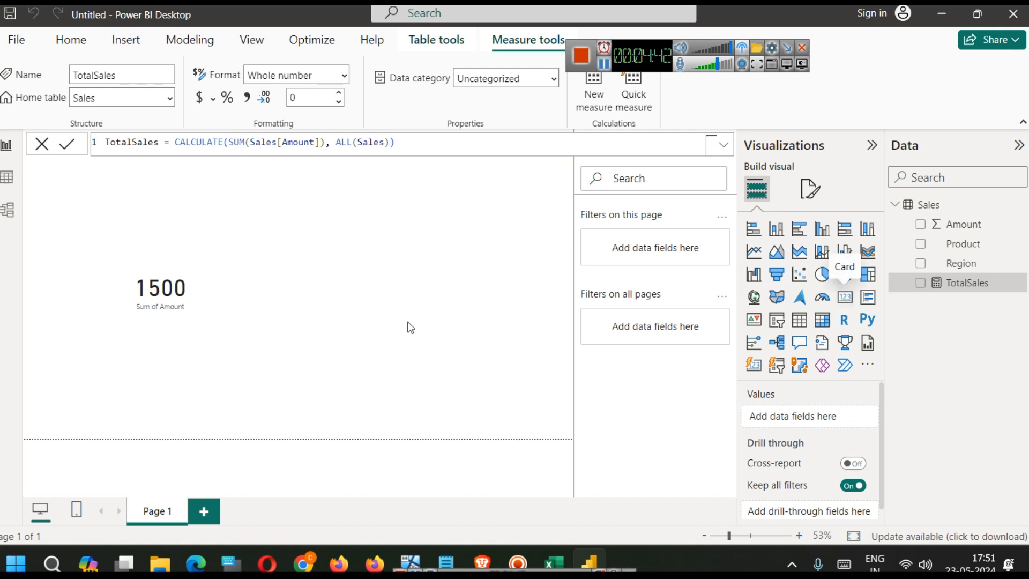
left_click_drag(176, 200, 378, 297)
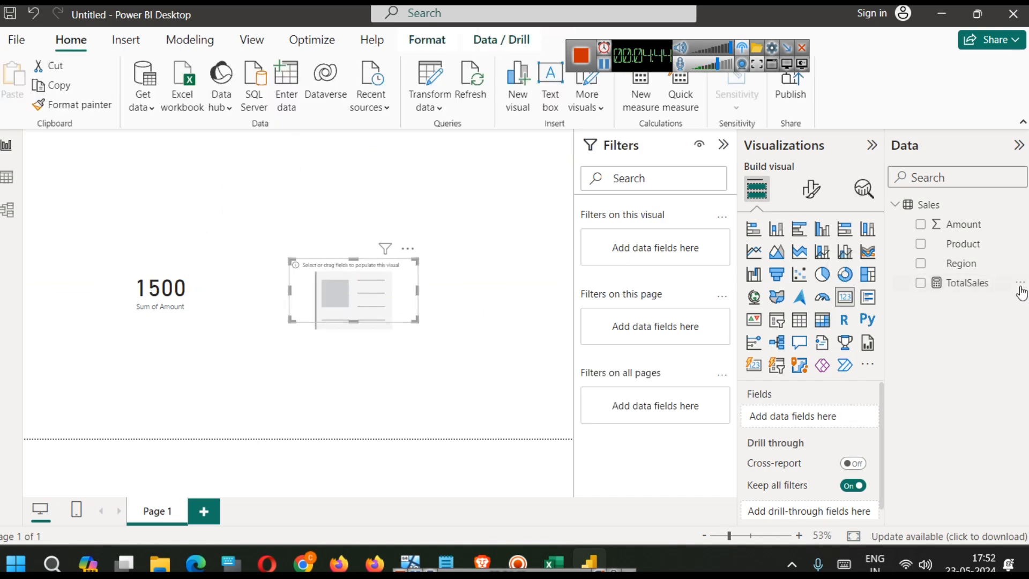
left_click_drag(937, 287, 388, 299)
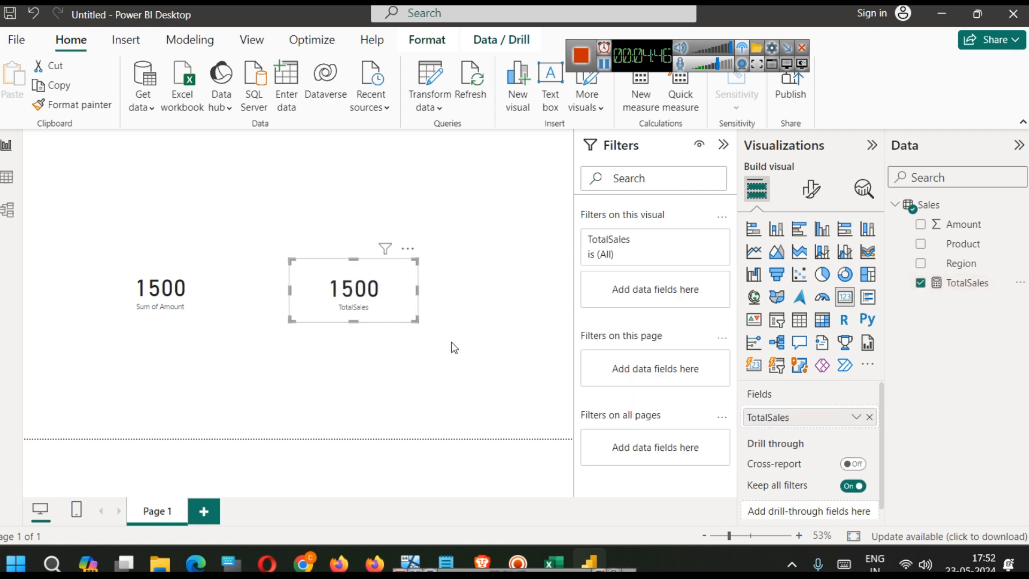
left_click(982, 285)
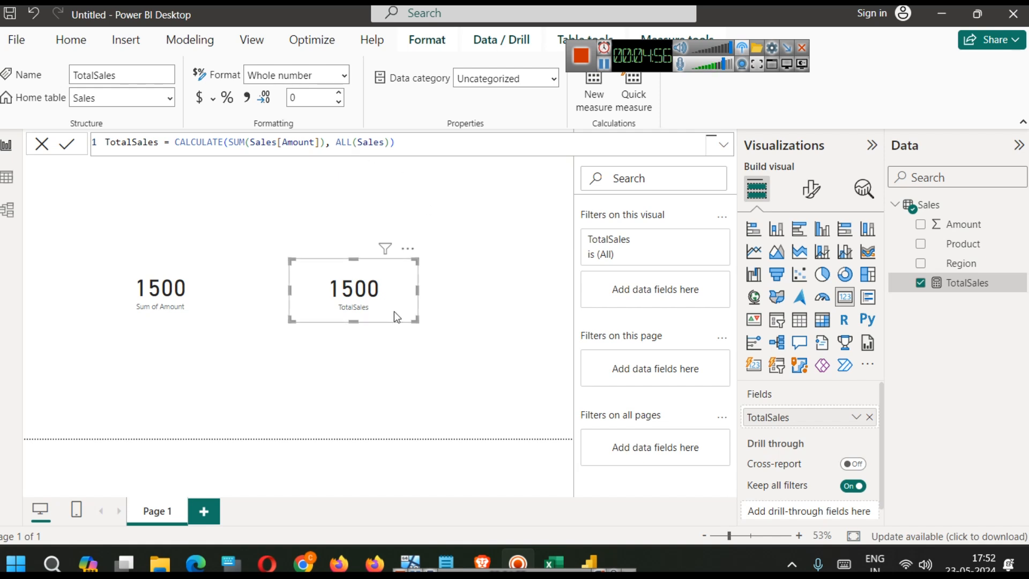
Step: Add a slicer on the Region field above the TotalSales card
left_click(529, 338)
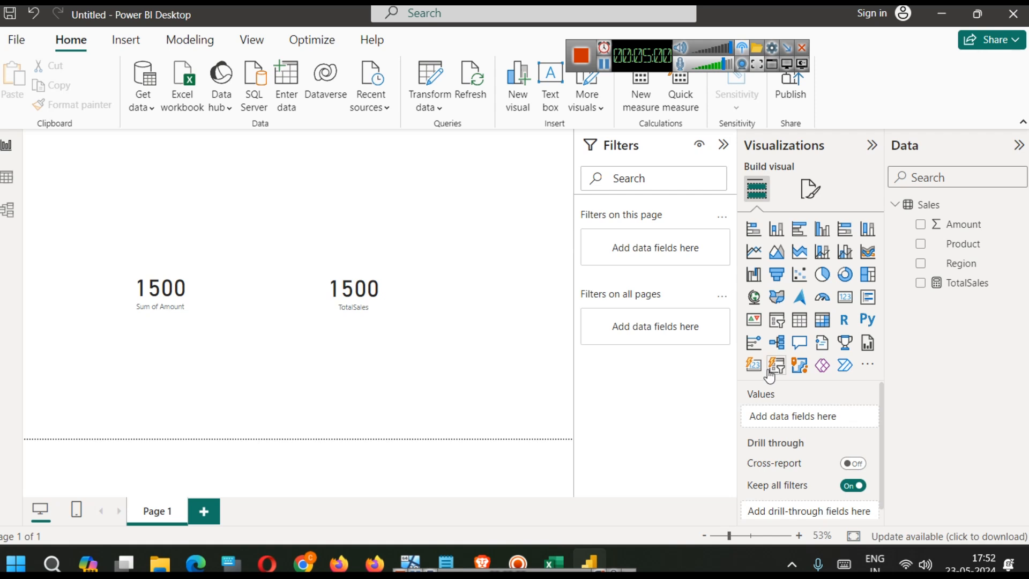
left_click(776, 320)
left_click_drag(159, 206, 448, 194)
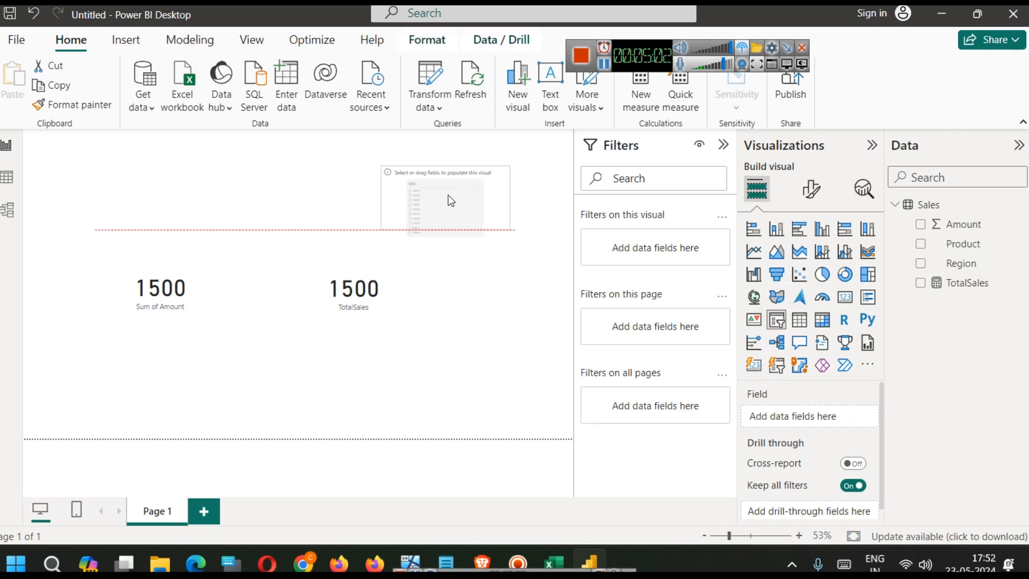
left_click(964, 283)
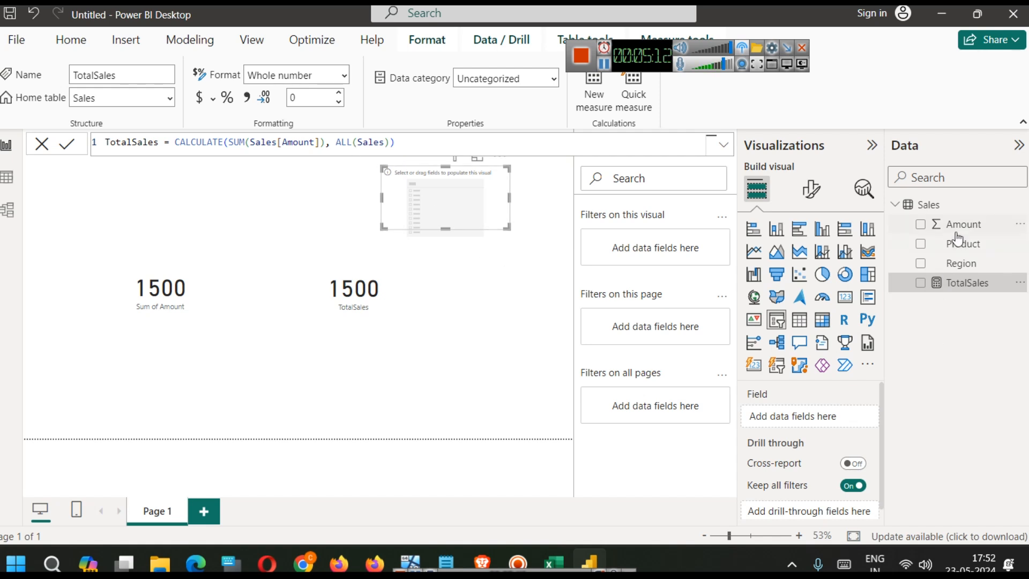
left_click_drag(959, 265, 447, 196)
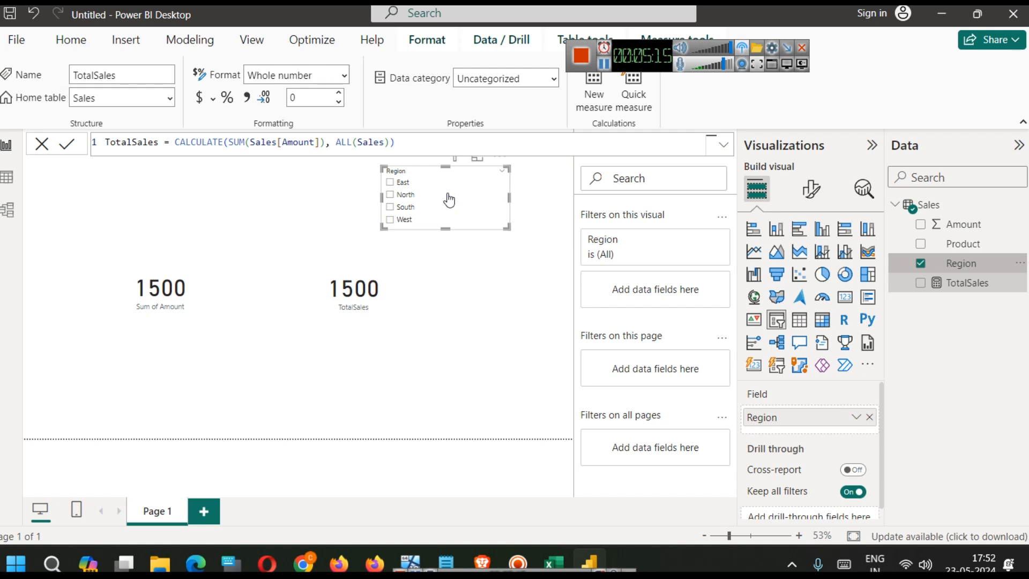
Step: Filter the report by East, North and South in turn, comparing the Sum of Amount card with TotalSales and its formula
left_click(390, 182)
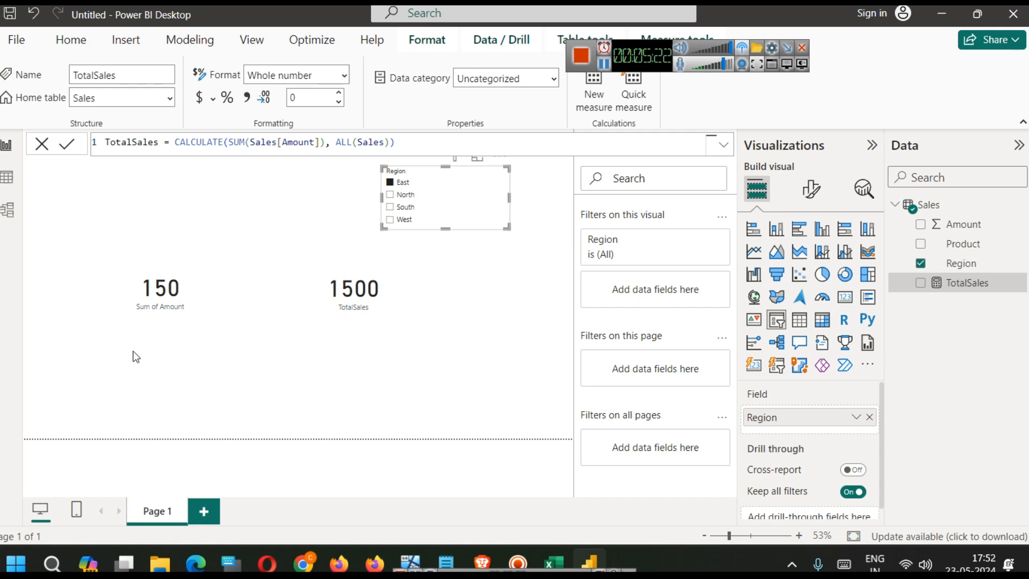
left_click(156, 300)
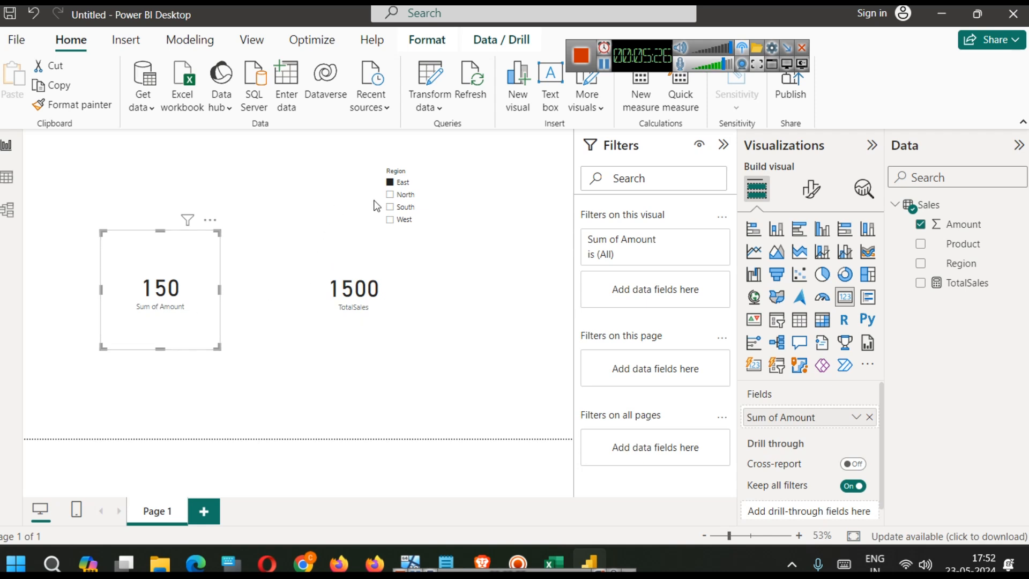
left_click(397, 207)
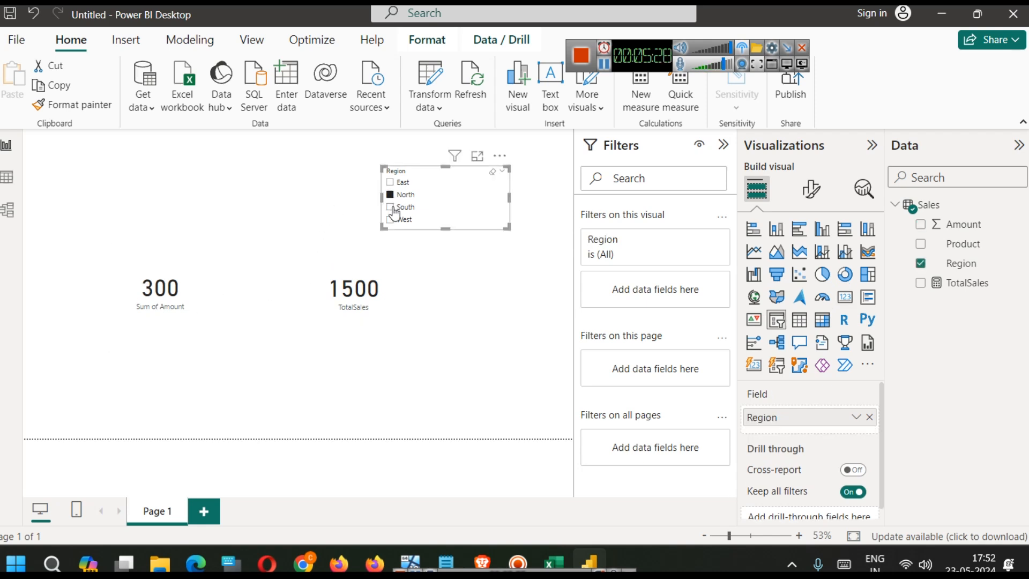
left_click(945, 283)
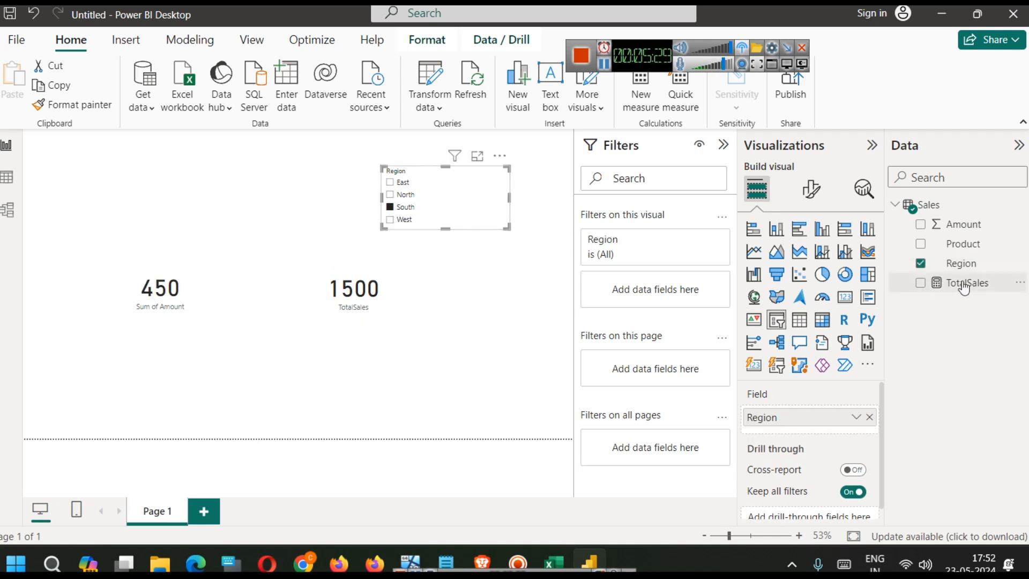
left_click(356, 304)
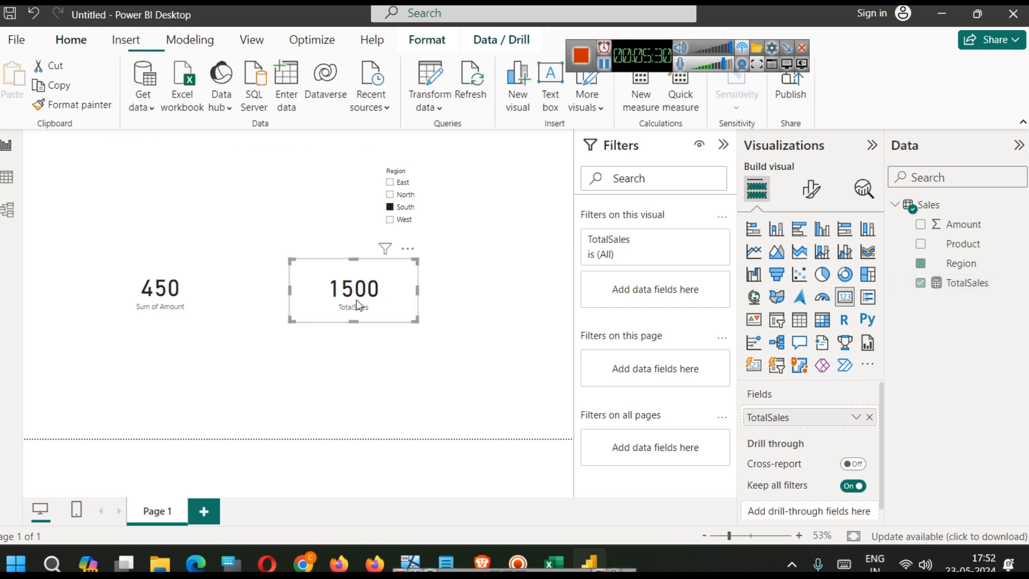
left_click(972, 284)
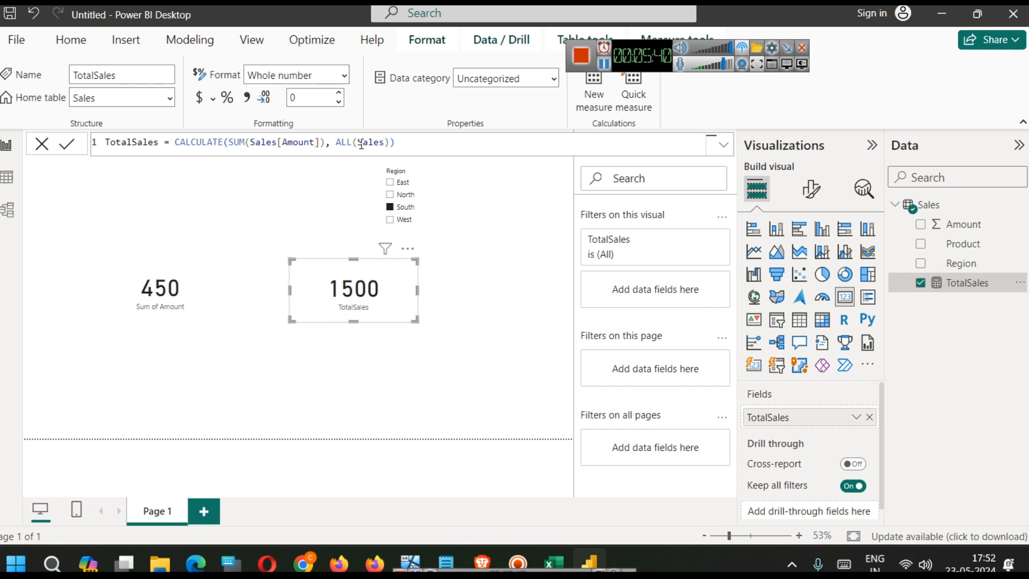
Step: Read the article's explanation and expected result for TotalSales against the report, up to the Total Sales by Region Ignoring Product Filter section
left_click(375, 562)
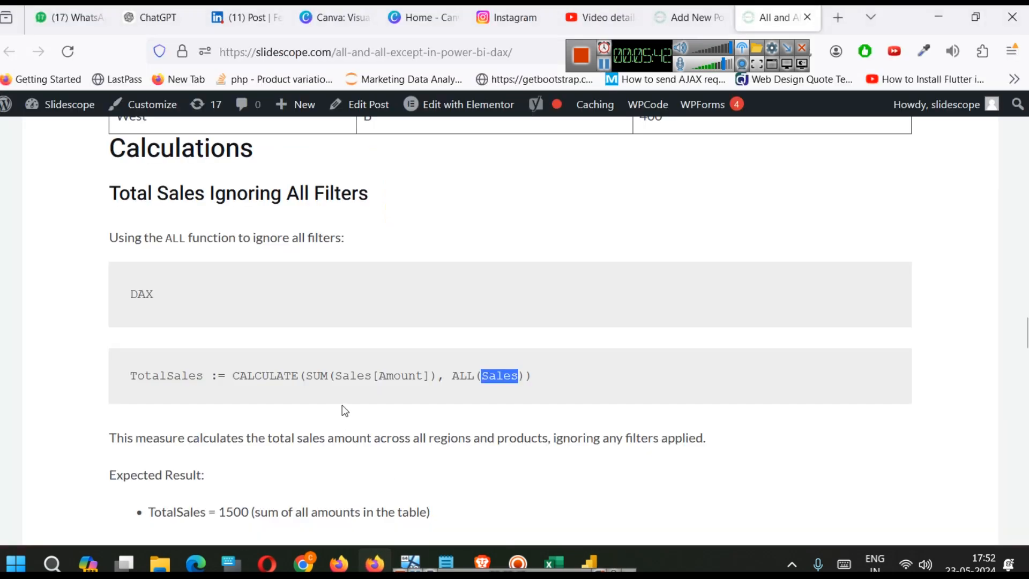
scroll(286, 381, "down", 1)
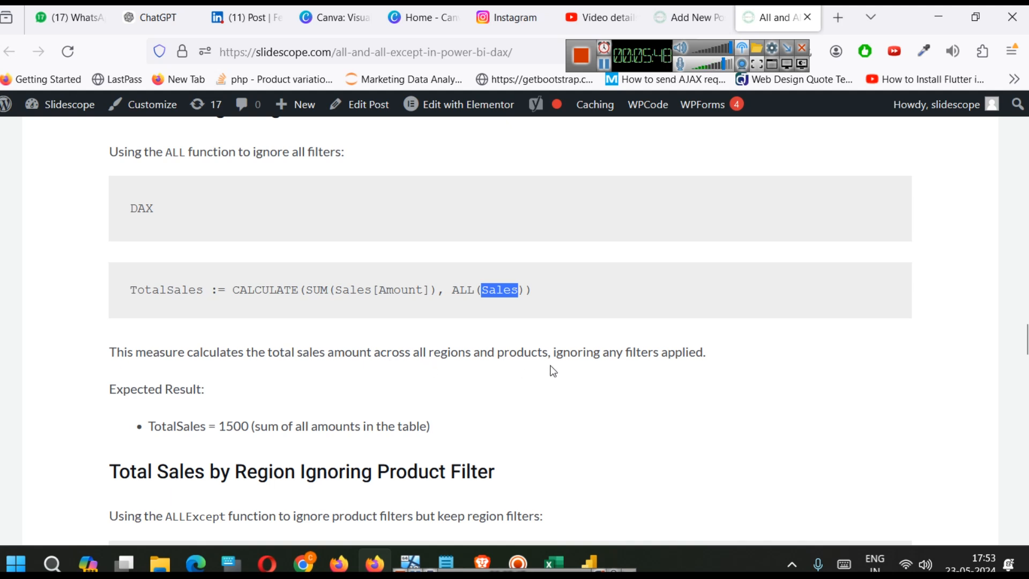
left_click(590, 551)
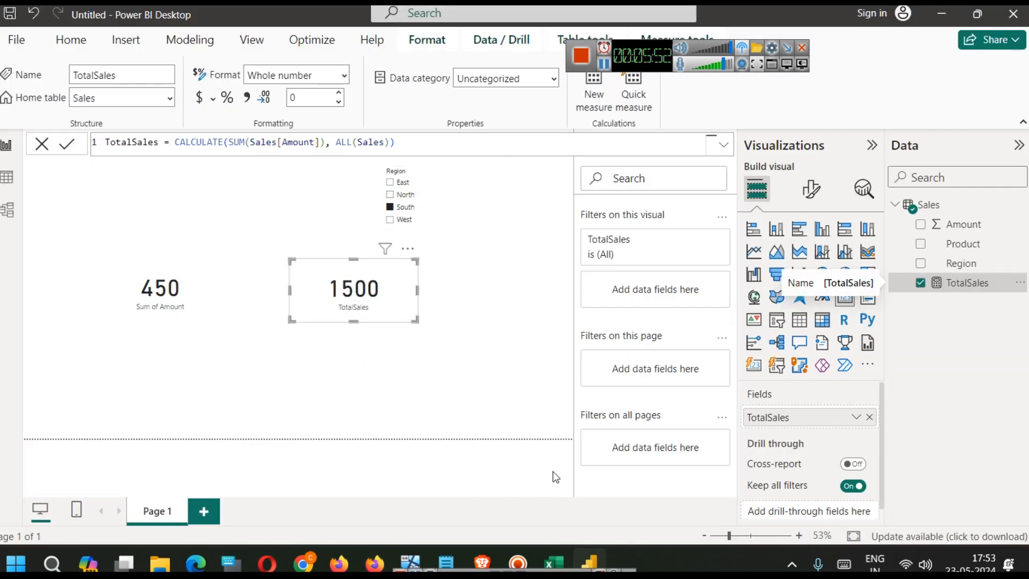
left_click(369, 557)
left_click(365, 436)
scroll(204, 369, "down", 2)
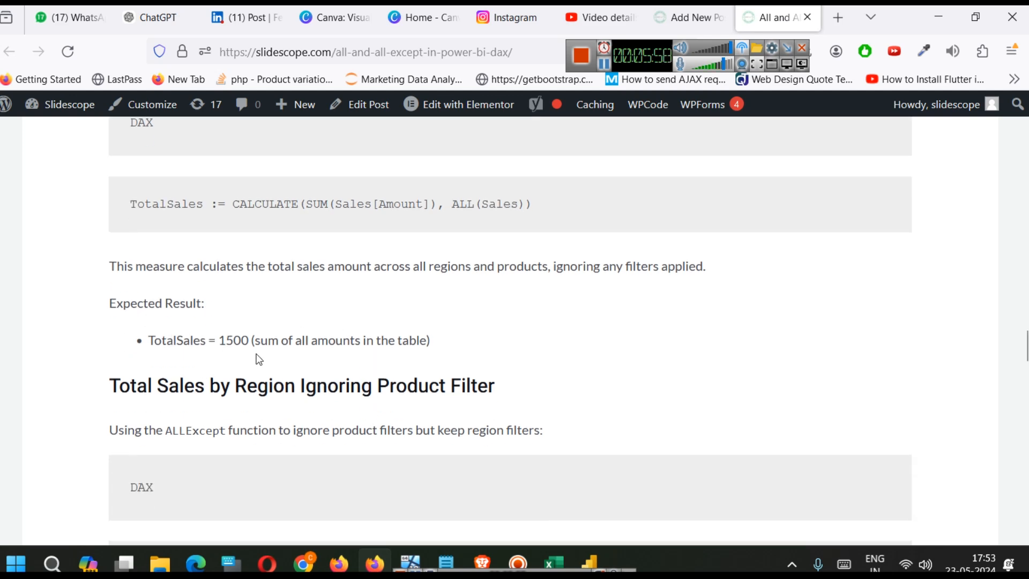
Step: Examine the article's SalesByRegion formula against the TotalSales formula, focusing on the ALL and ALLExcept functions and their Sales and Sales[Region] arguments
scroll(311, 308, "down", 4)
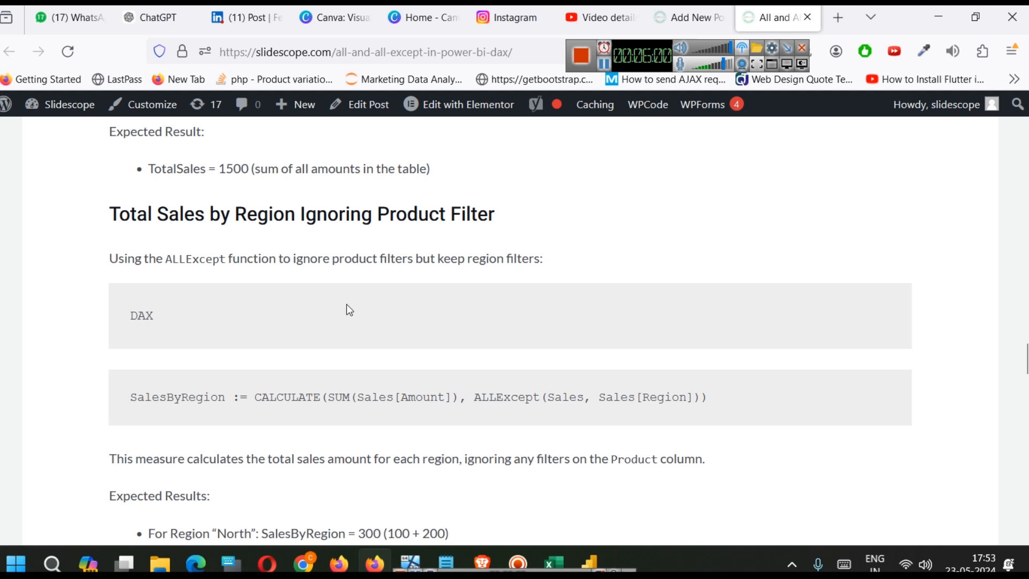
double_click(157, 399)
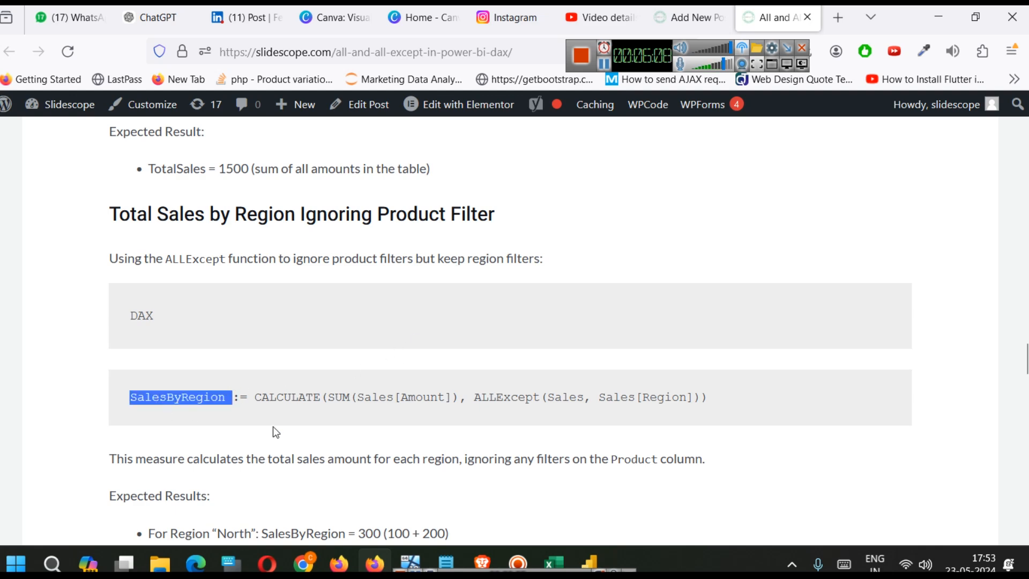
scroll(326, 294, "up", 5)
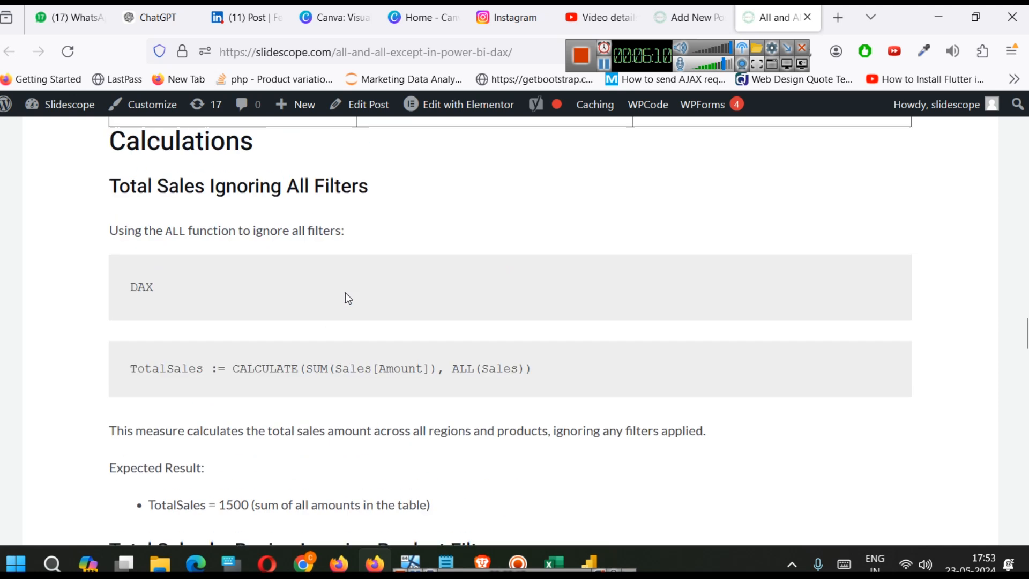
double_click(456, 382)
double_click(496, 369)
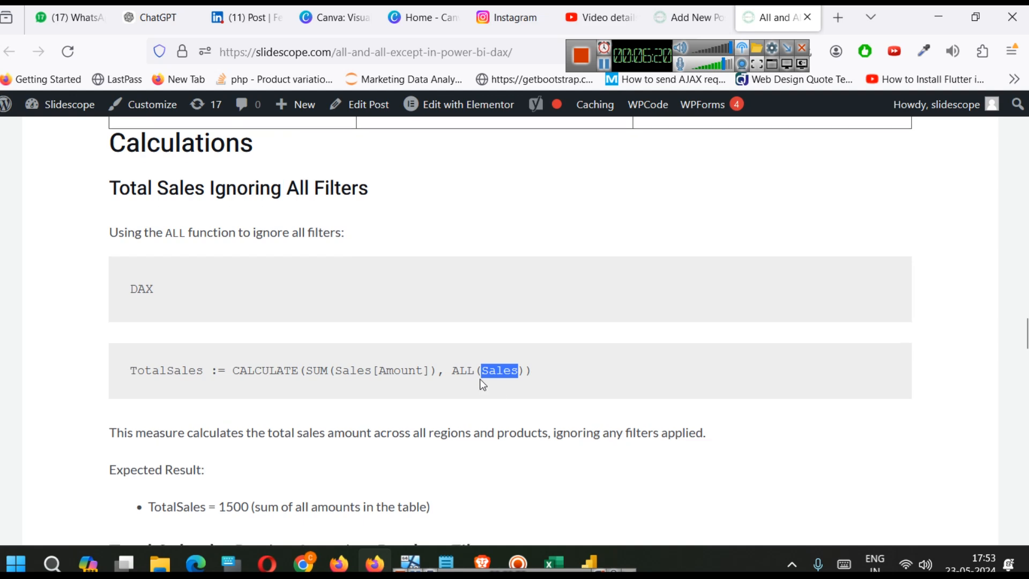
scroll(452, 351, "down", 6)
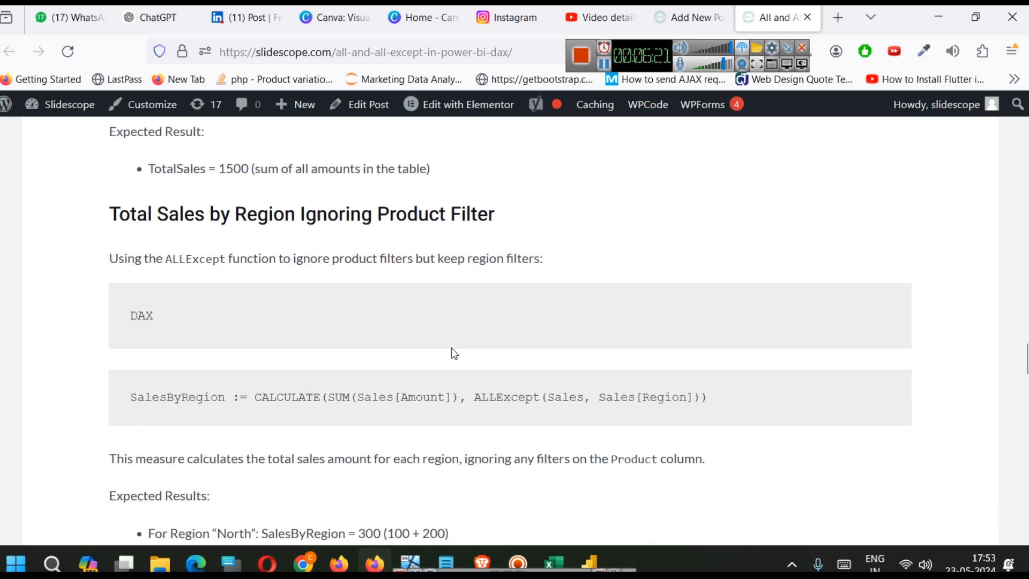
double_click(504, 399)
double_click(559, 400)
left_click(632, 400)
triple_click(636, 398)
key("ctrl+c")
left_click(629, 399)
double_click(496, 397)
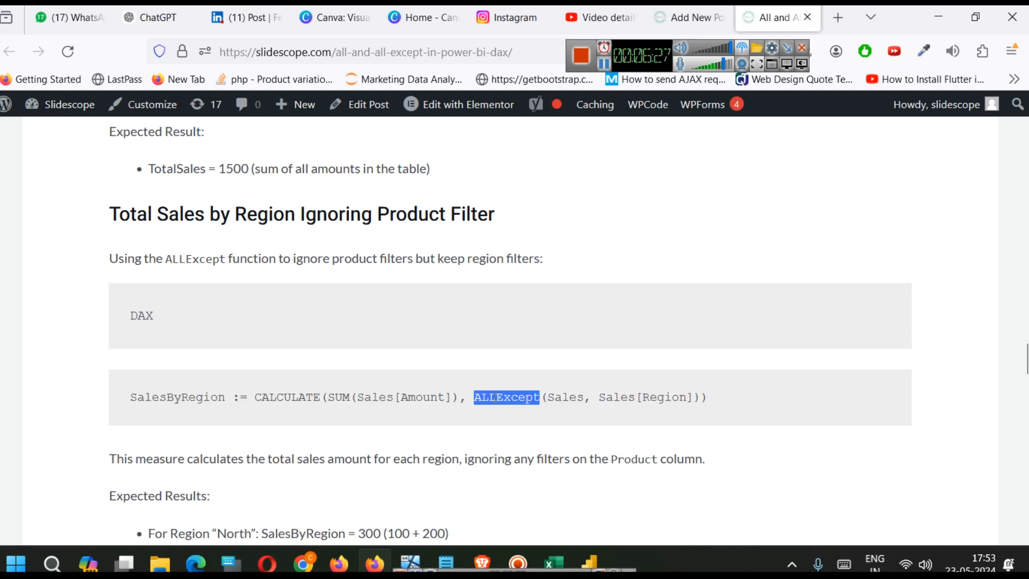
double_click(557, 396)
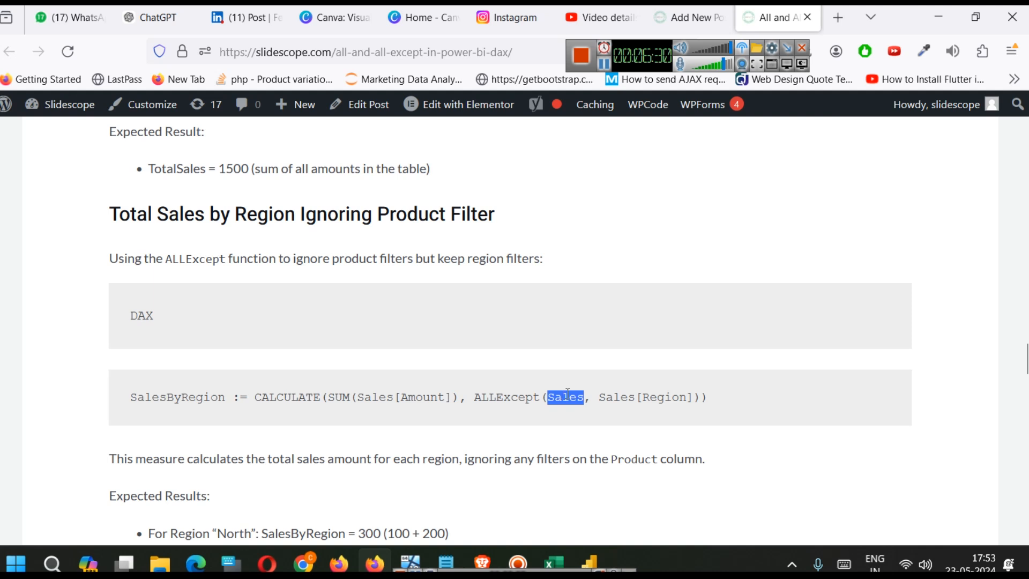
left_click_drag(599, 400, 696, 403)
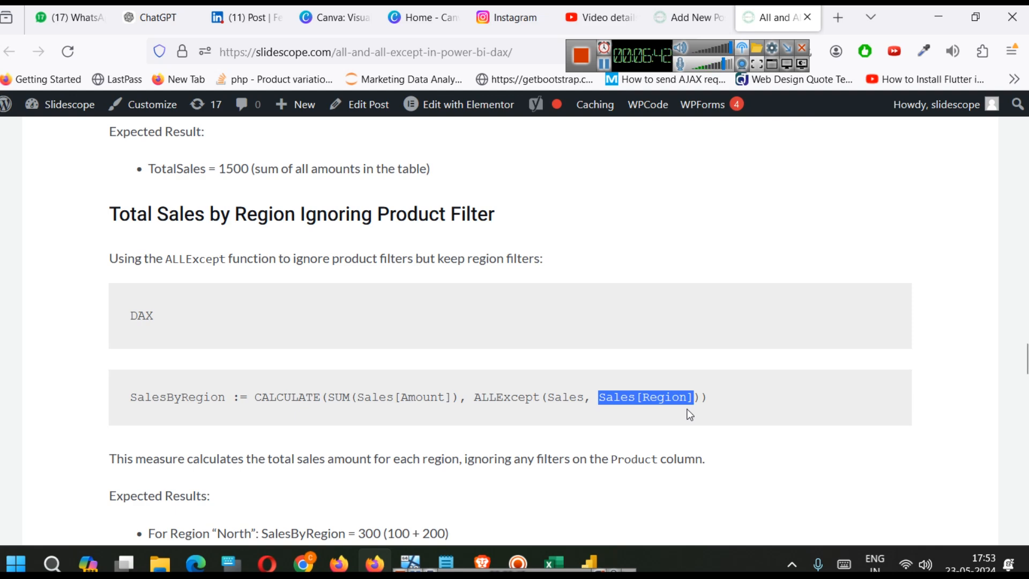
Step: Switch to Power BI Desktop, filter the report by North and move the Region slicer left to make room beside it
left_click(596, 548)
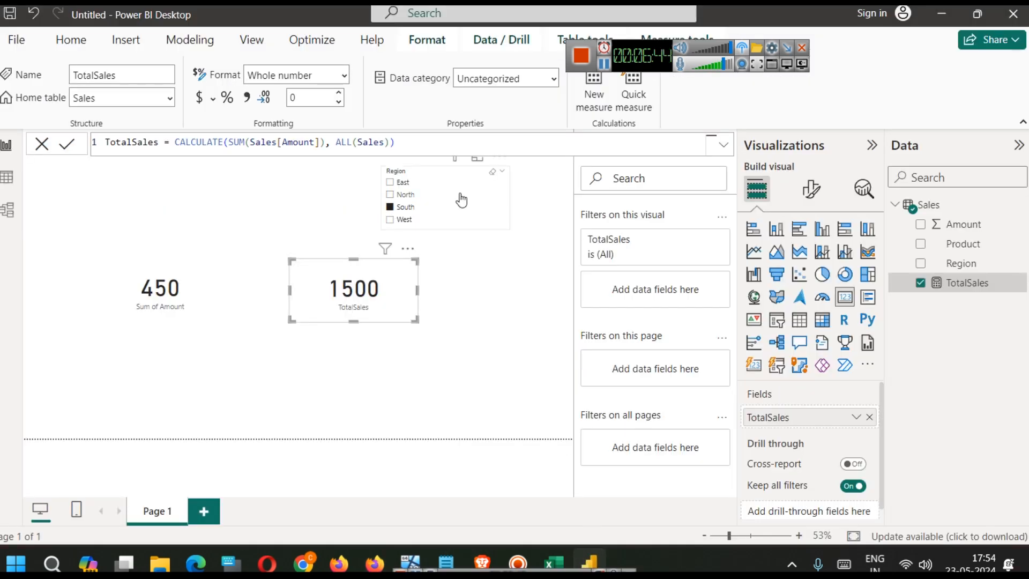
left_click(411, 197)
left_click_drag(410, 197, 366, 193)
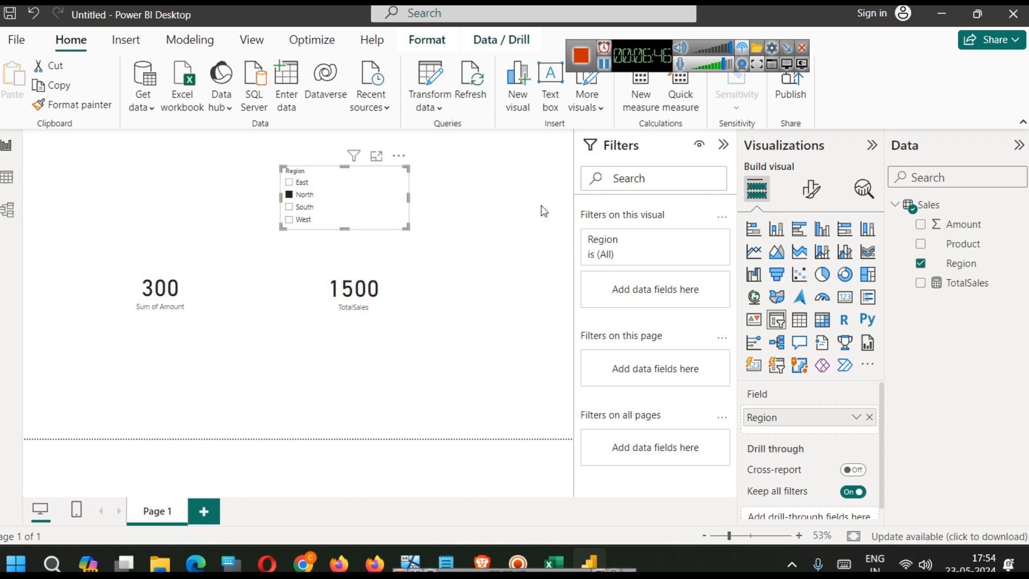
left_click(562, 215)
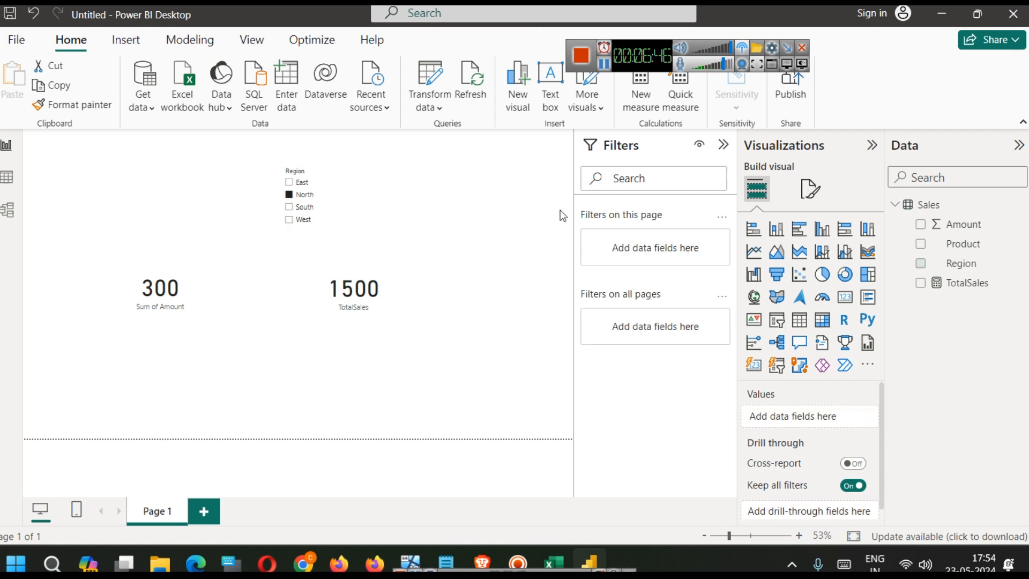
Step: Add a second slicer on the Product field beside the Region slicer
left_click(776, 319)
left_click_drag(455, 190, 455, 191)
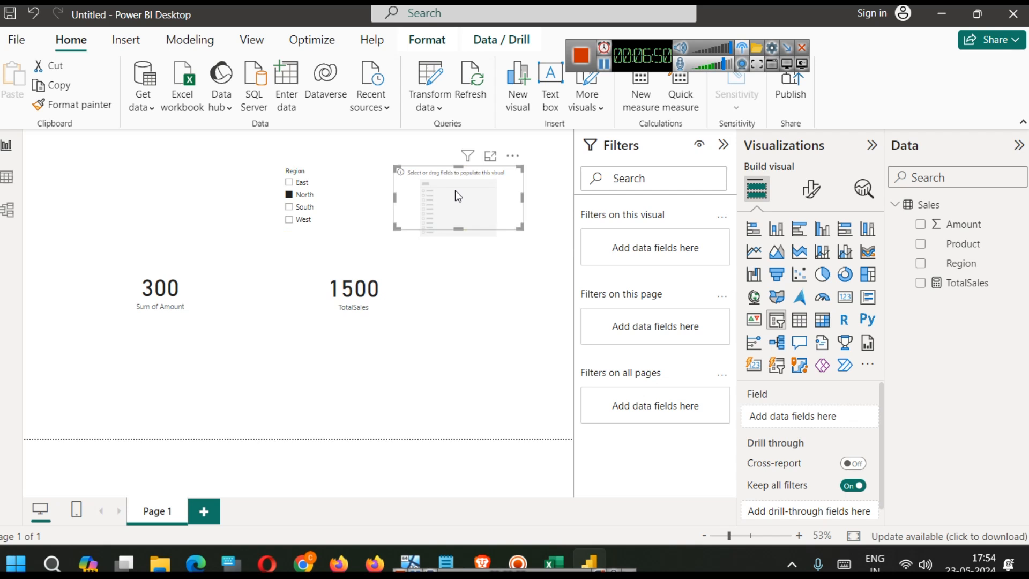
left_click_drag(962, 243, 493, 205)
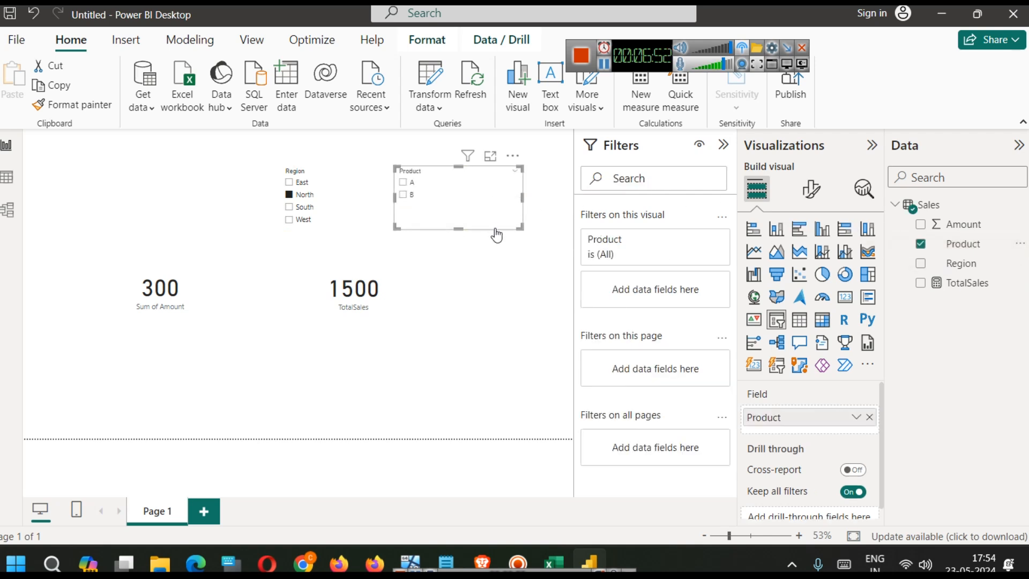
Step: Filter by product A, change the region to South and switch to product B, comparing the Sum of Amount and TotalSales cards
left_click(402, 182)
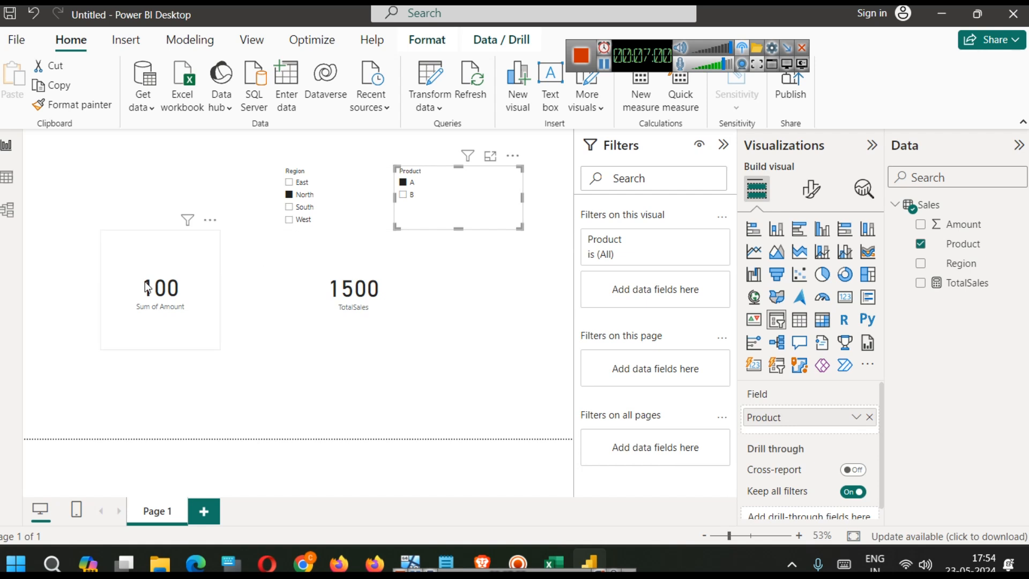
left_click(291, 209)
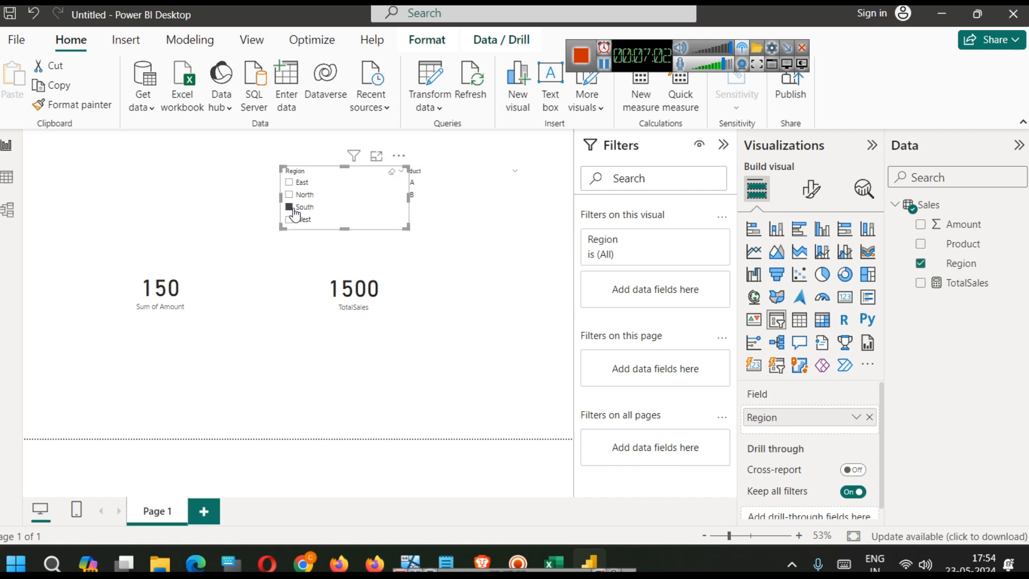
left_click(435, 196)
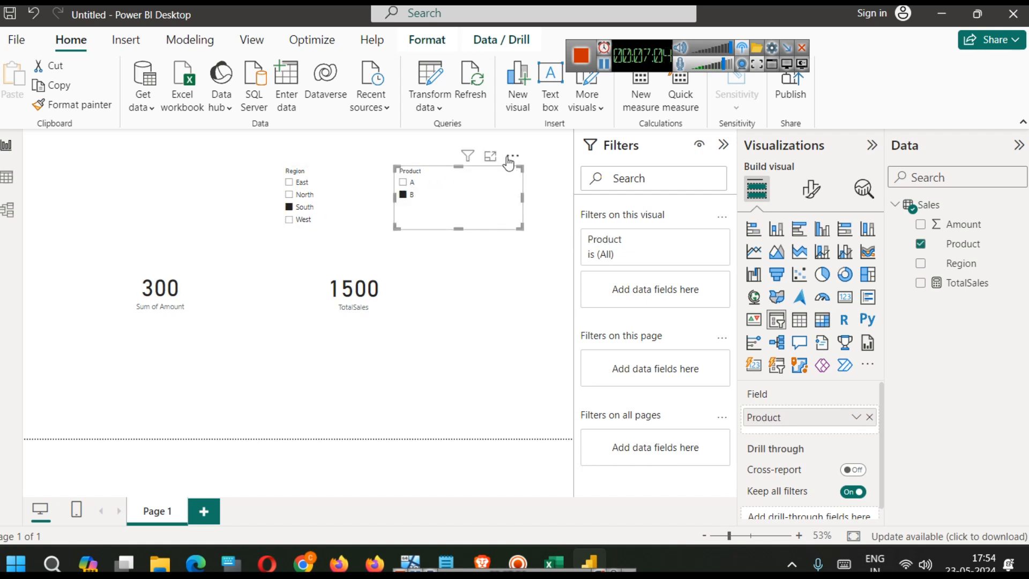
Step: Try the dropdown and Tile styles on the Product slicer and return it to Vertical list
left_click(810, 188)
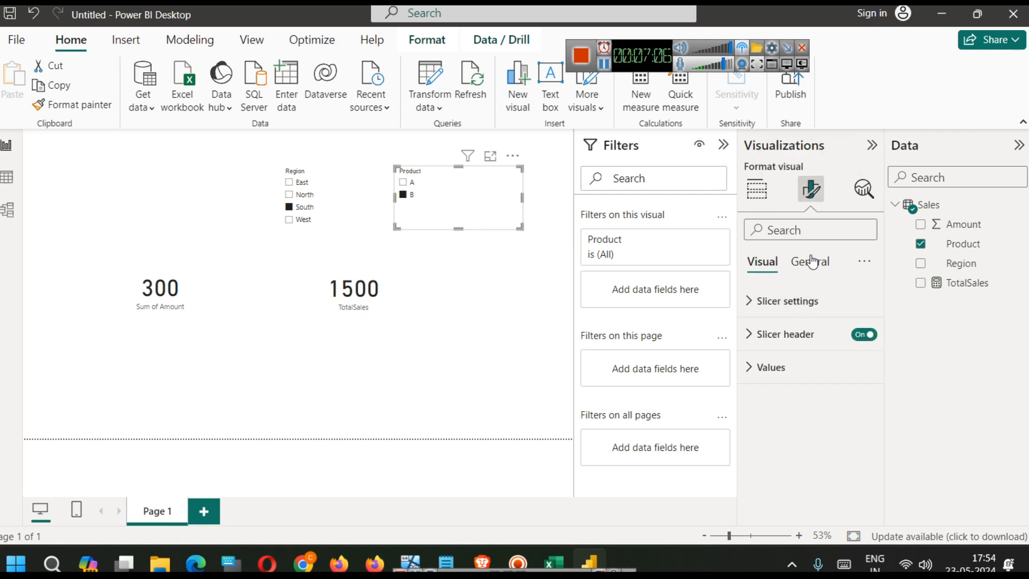
left_click(766, 301)
left_click(812, 381)
left_click(813, 387)
left_click(810, 385)
left_click(801, 440)
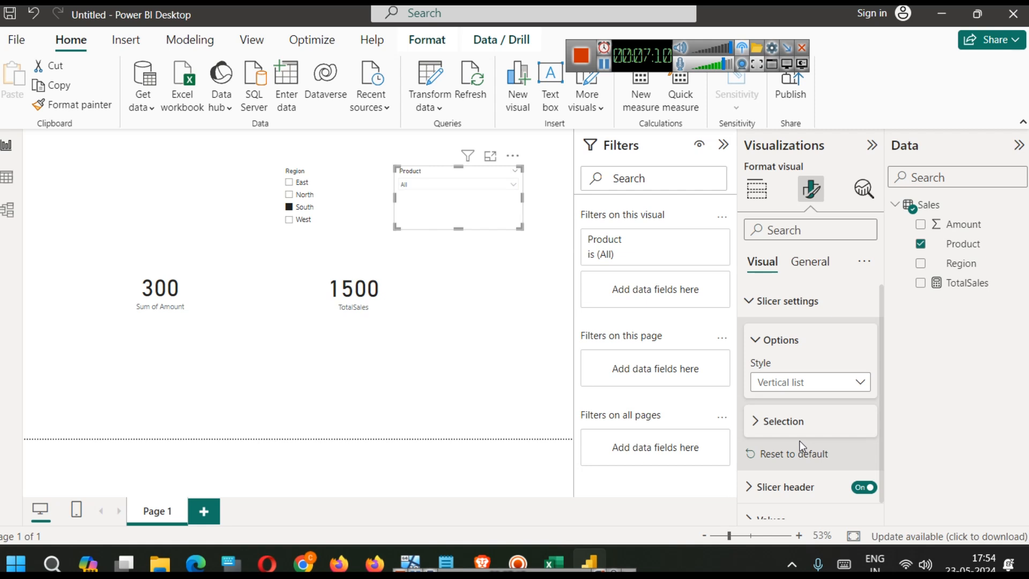
left_click(806, 385)
left_click(802, 420)
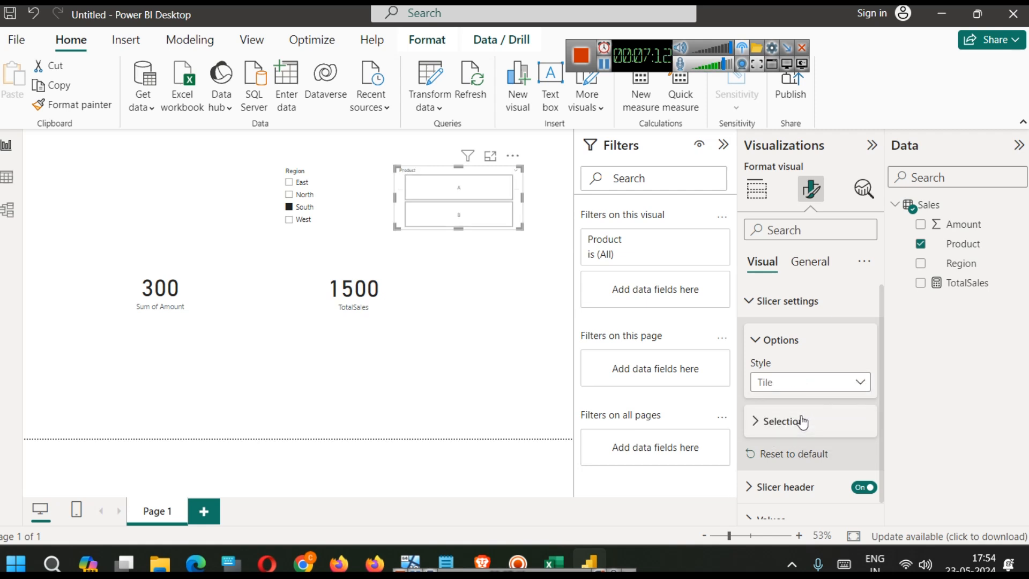
left_click(818, 381)
left_click(815, 397)
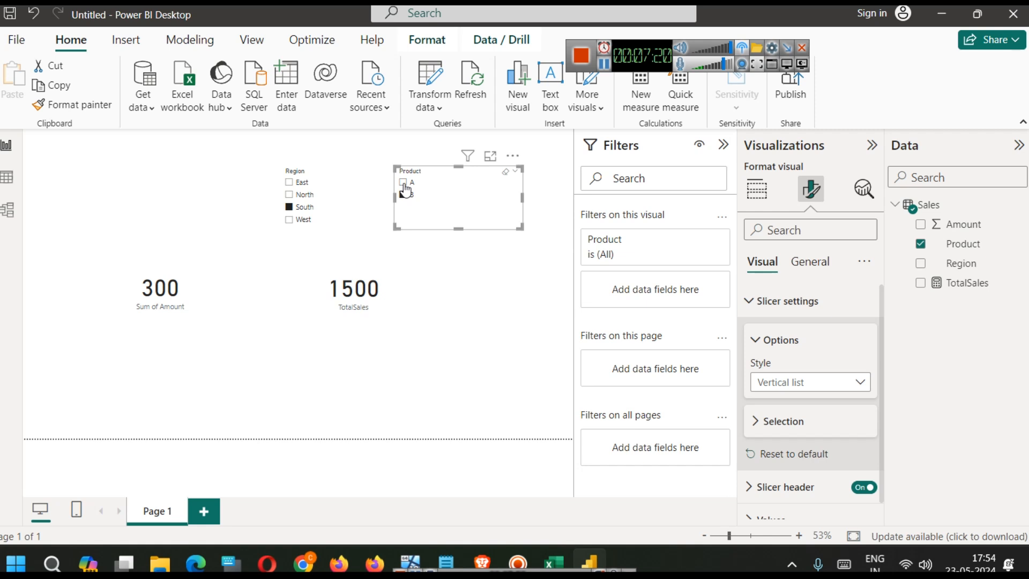
Step: Filter the report by East and product A, compare the Sum of Amount and TotalSales cards, and display the TotalSales formula
left_click(304, 184)
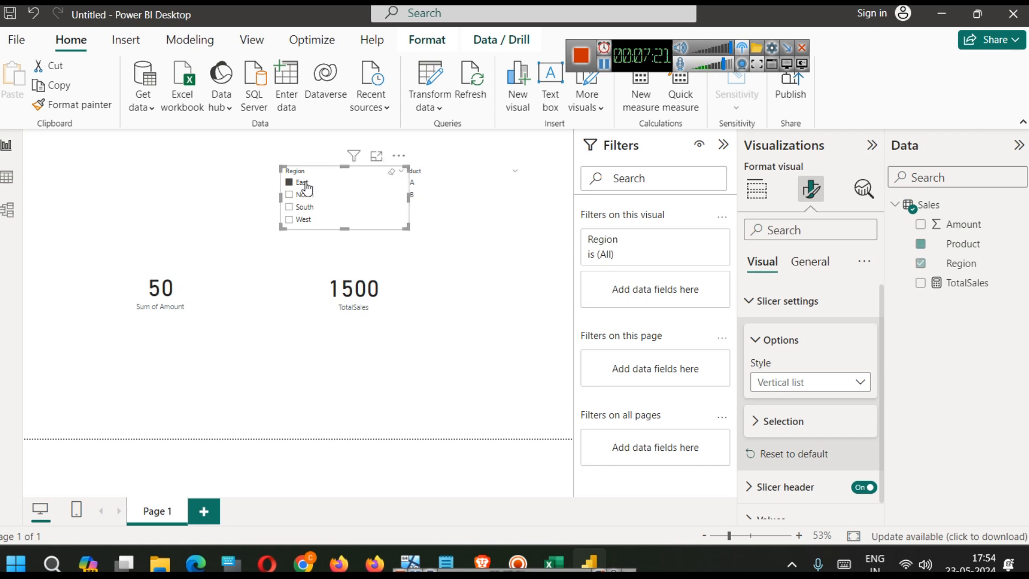
left_click(437, 199)
left_click(407, 183)
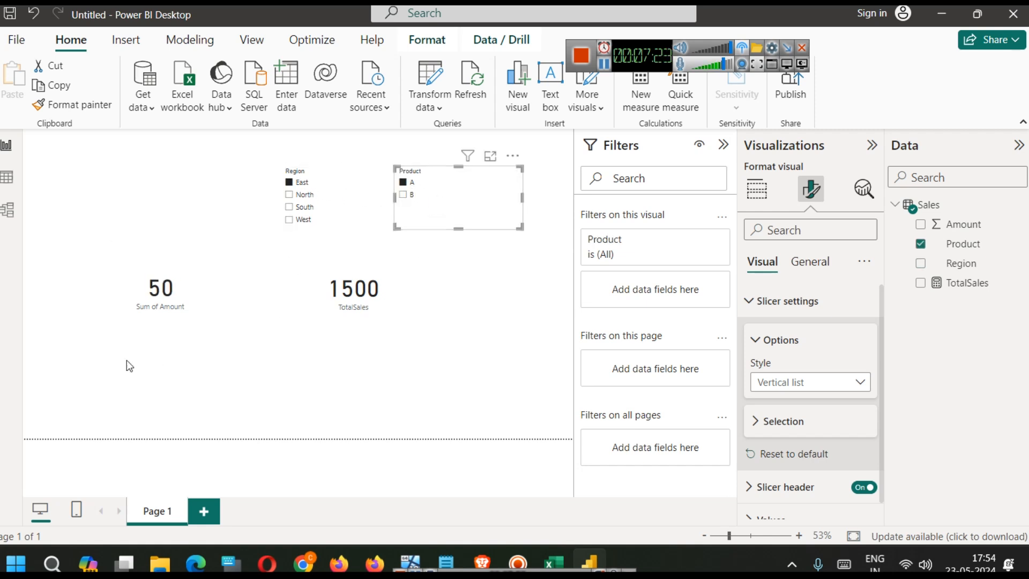
left_click(178, 286)
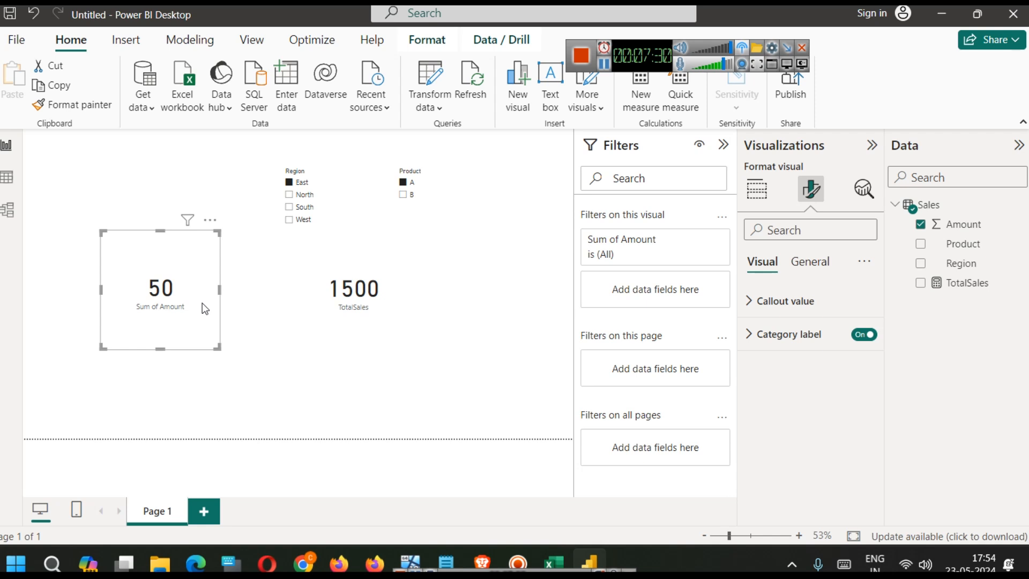
left_click(339, 291)
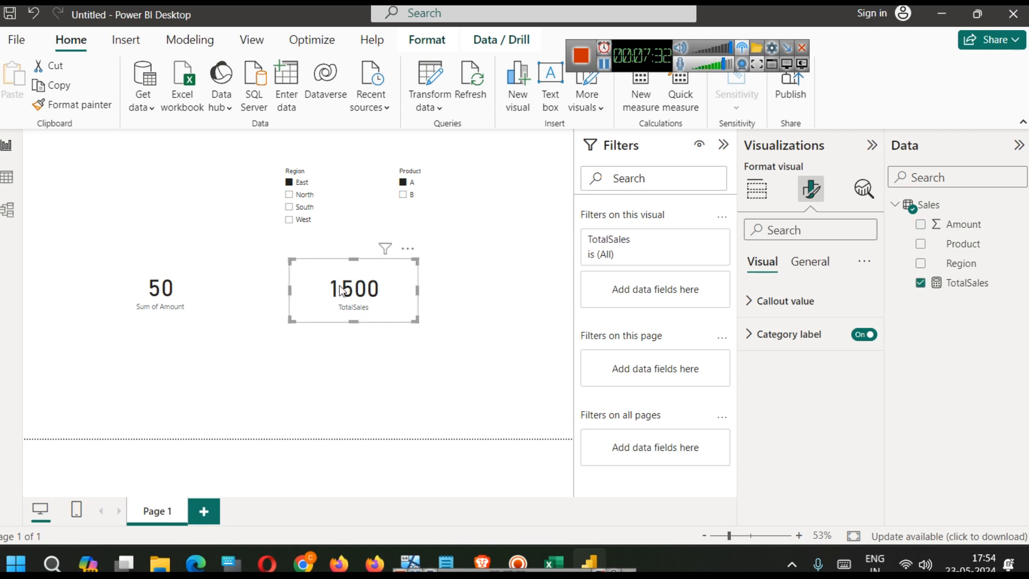
left_click(962, 283)
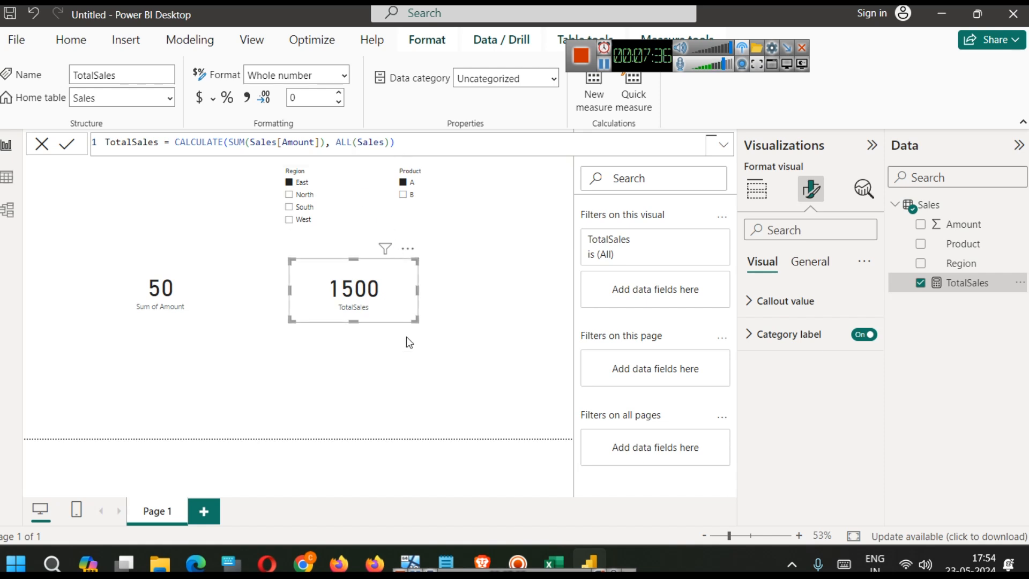
Step: Create the measure SalesByRegion = CALCULATE(SUM(Sales[Amount]), ALLExcept(Sales, Sales[Region])) from the article's formula, replacing its := with =
left_click(385, 559)
left_click_drag(718, 403, 127, 403)
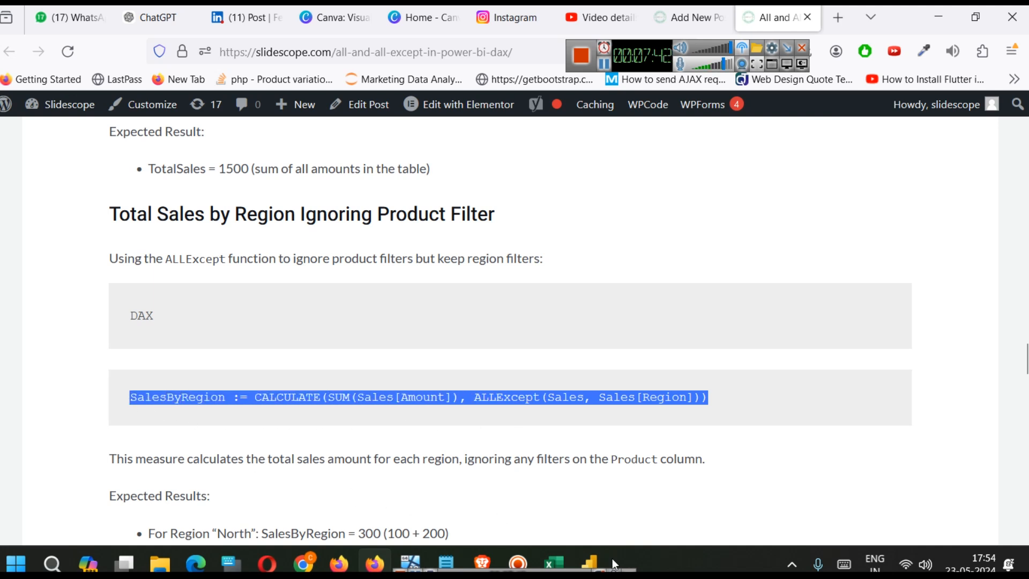
left_click(590, 561)
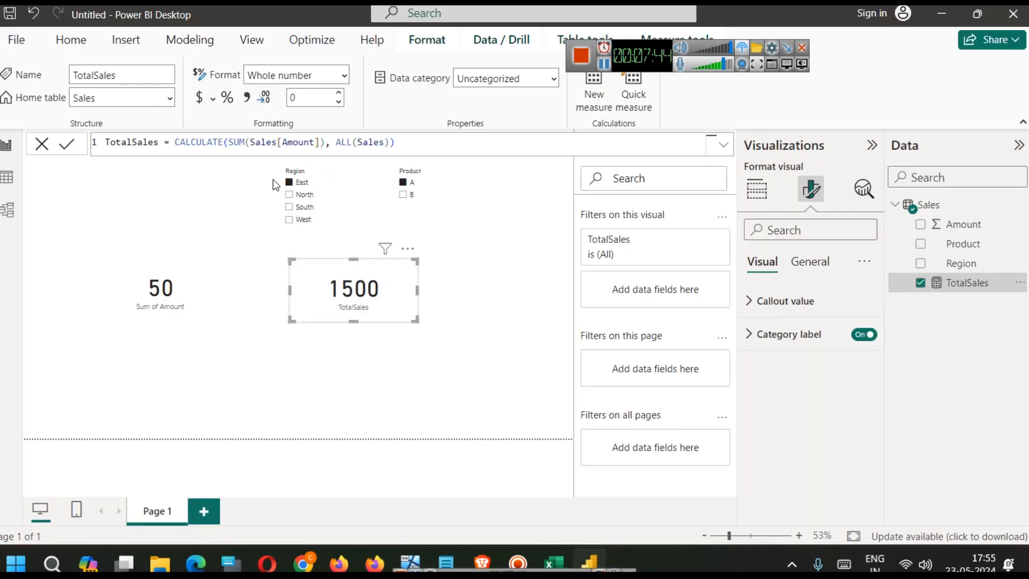
left_click(192, 39)
left_click(87, 96)
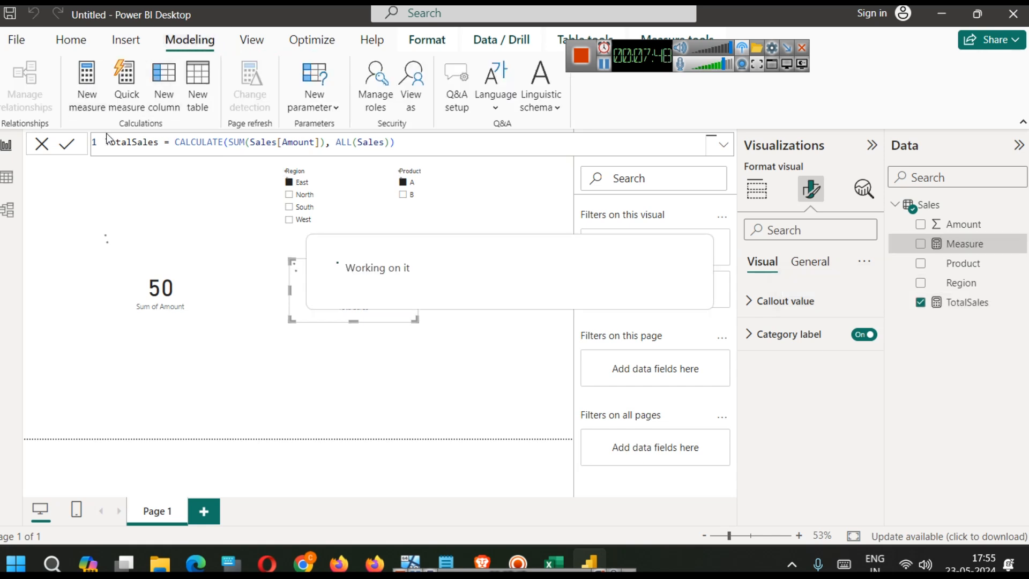
key("ctrl+v")
left_click(185, 143)
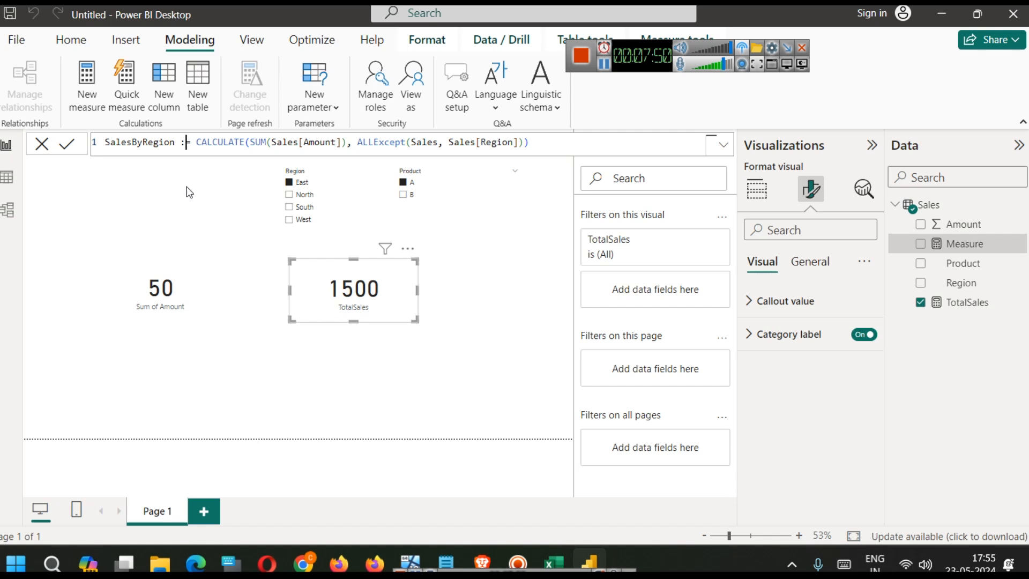
key("BackSpace")
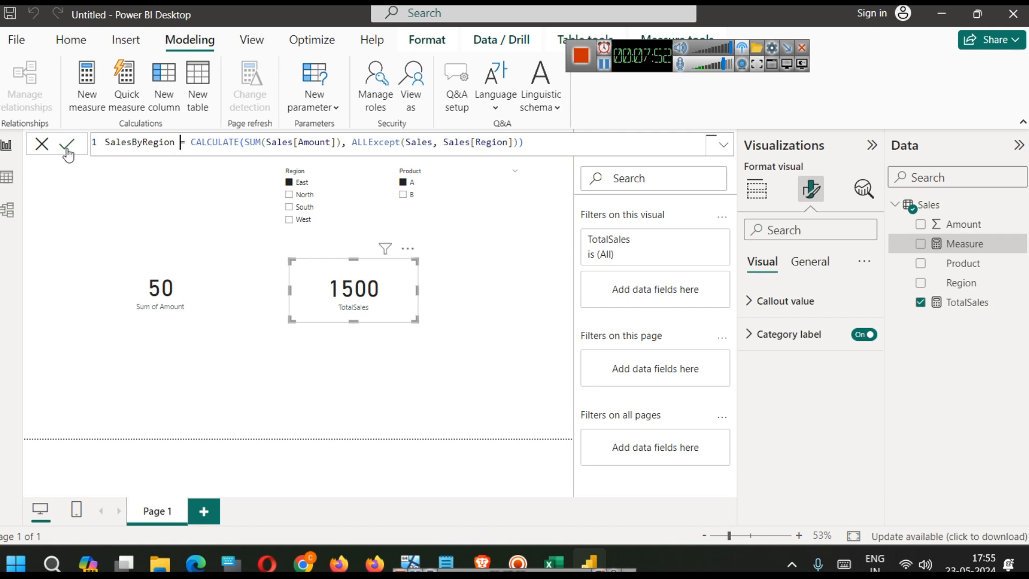
key("Return")
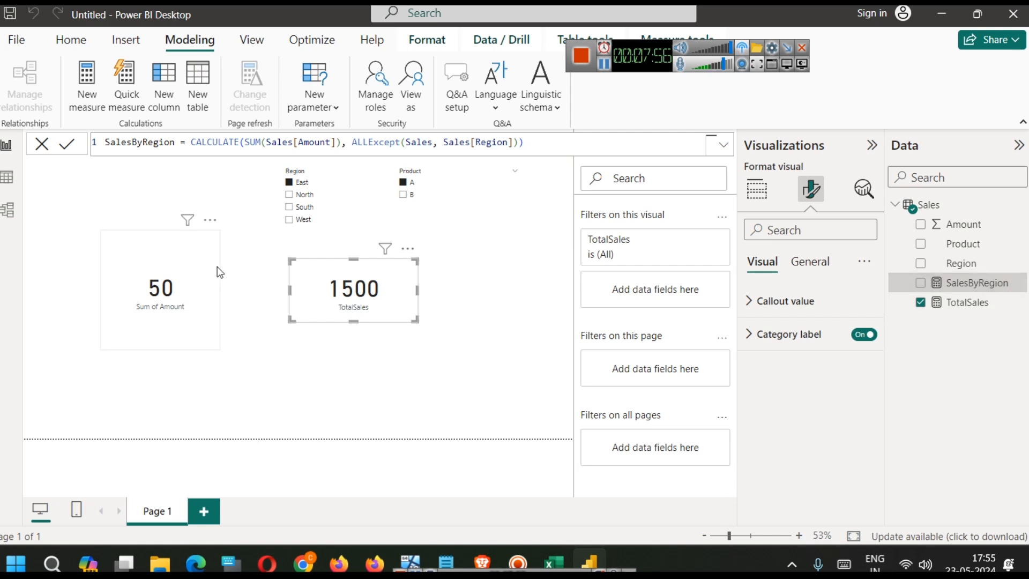
Step: Move the Sum of Amount and TotalSales cards left and line them up, leaving space for another card
left_click_drag(194, 299, 169, 300)
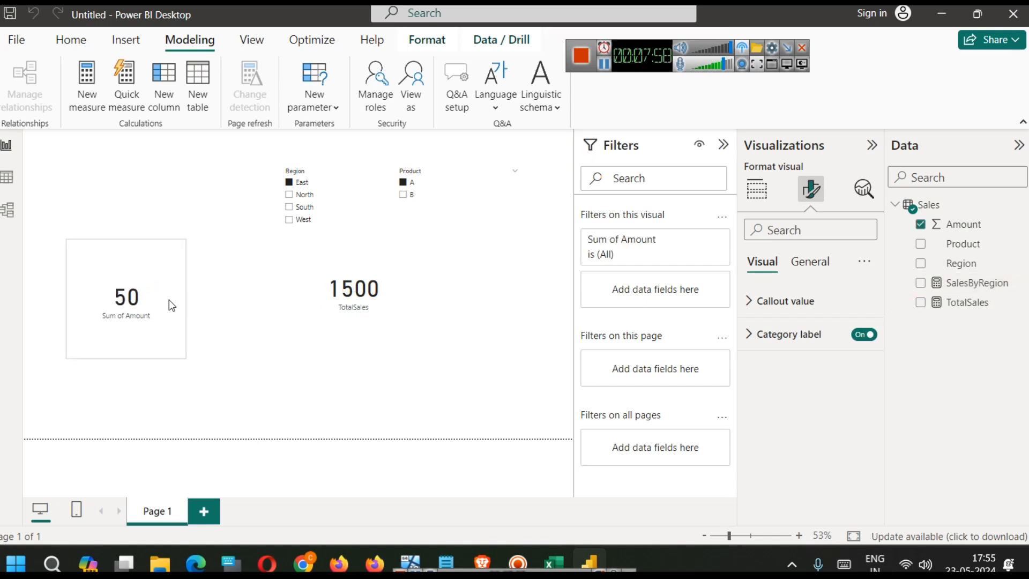
left_click_drag(359, 291, 261, 240)
mouse_move(278, 280)
left_mouse_down()
mouse_move(263, 294)
mouse_move(273, 298)
left_mouse_up()
Step: Compare the Sum of Amount and TotalSales cards, and change the Region filter to South with product A kept selected
left_click(119, 315)
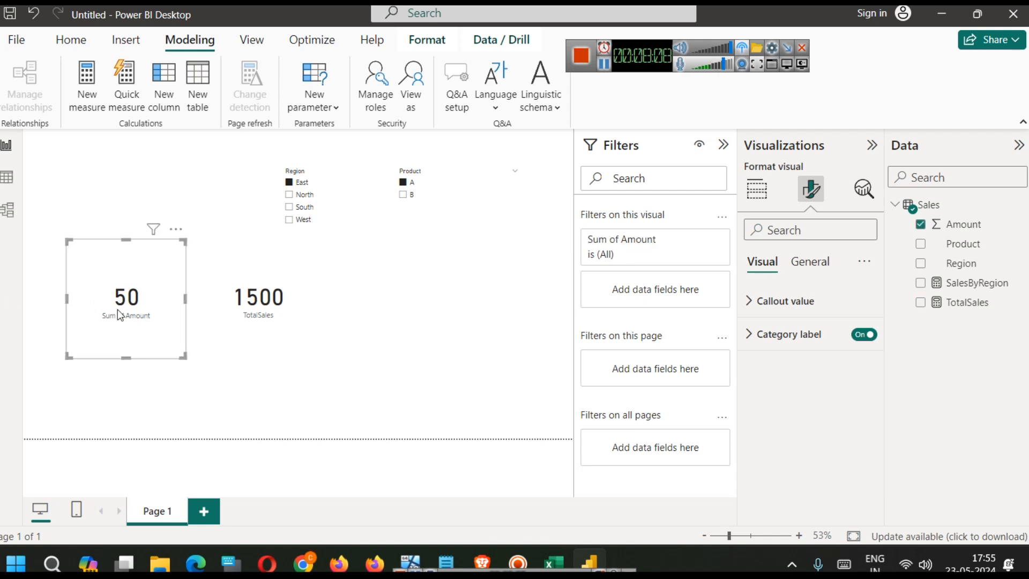
left_click(261, 314)
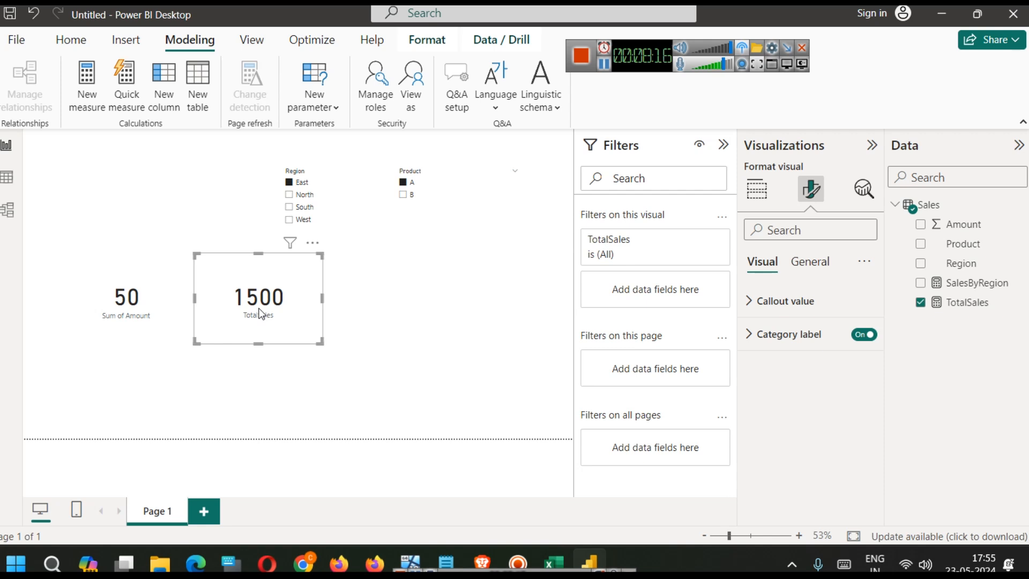
left_click(292, 213)
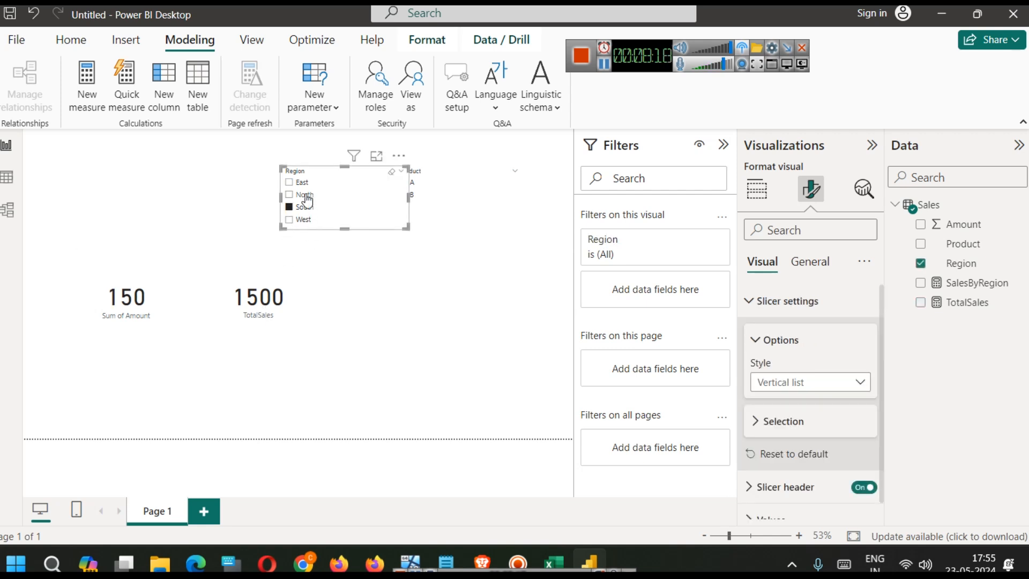
Step: Try other Region filters and products B and A, finishing on South and A, to check how the TotalSales card responds
left_click(305, 194)
left_click(303, 219)
left_click(305, 207)
left_click(430, 198)
left_click(408, 182)
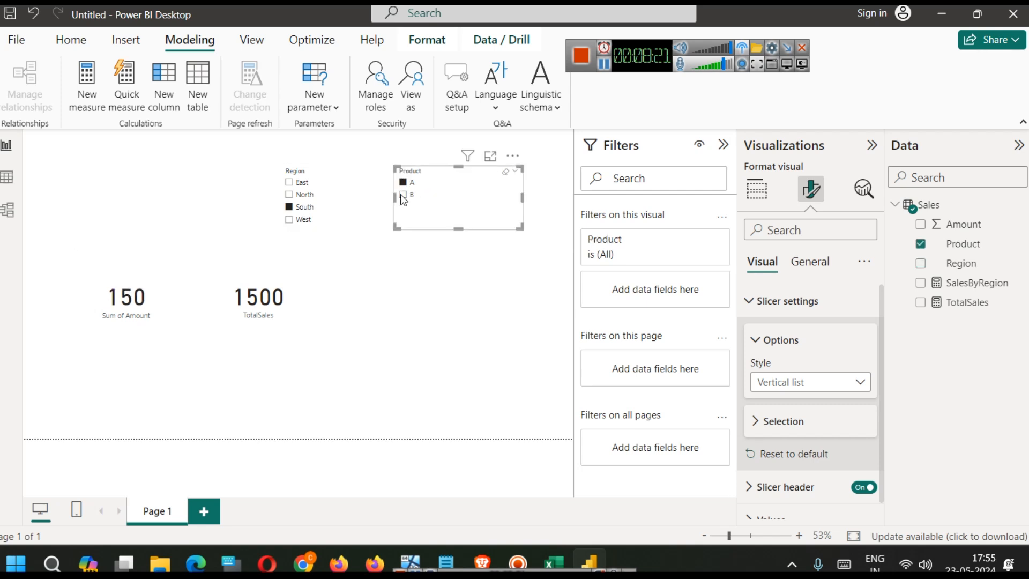
left_click(279, 297)
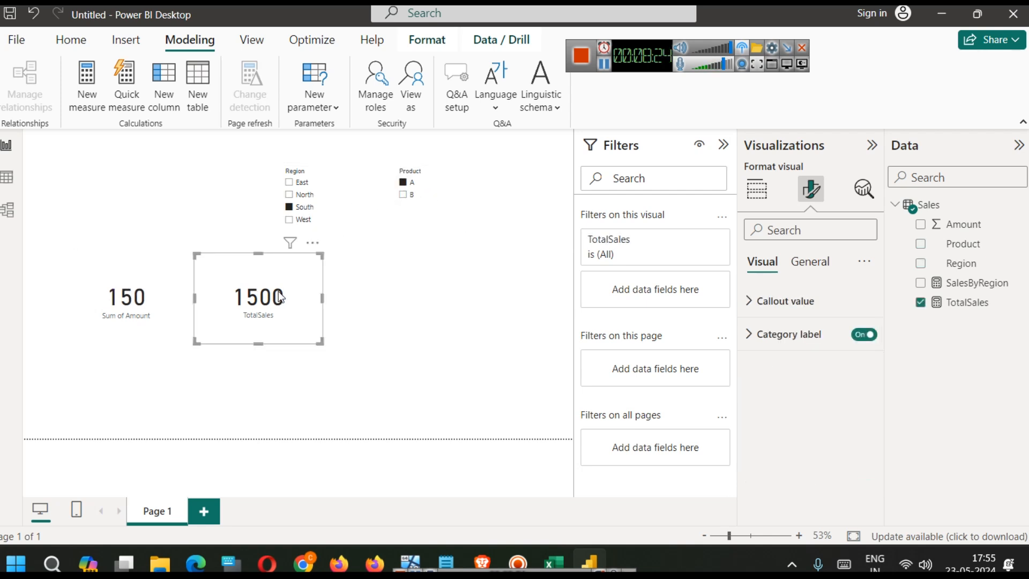
Step: Add a card beside the TotalSales card, lined up with it, and show the SalesByRegion measure in it
left_click(427, 300)
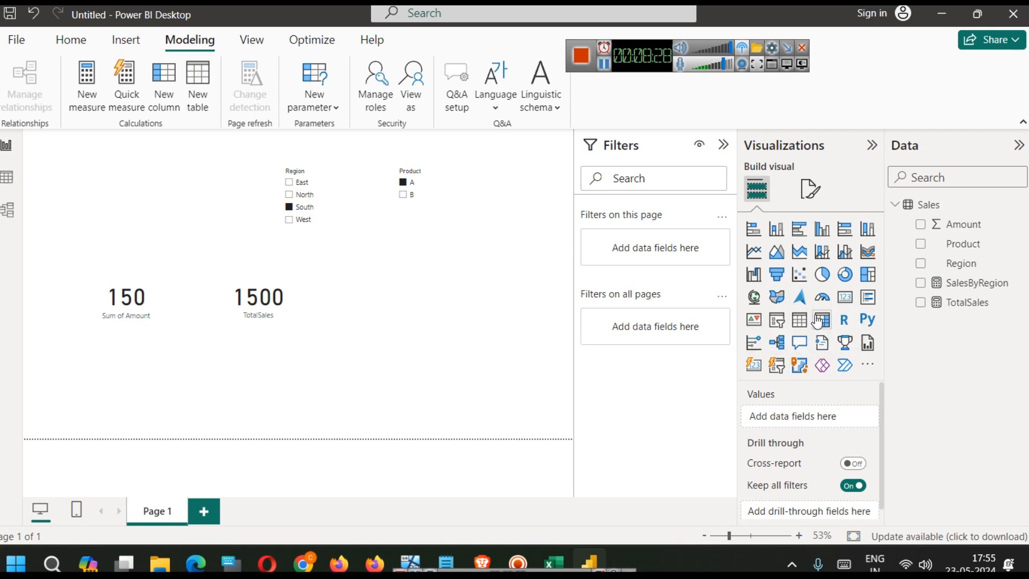
left_click(844, 297)
left_click_drag(140, 192, 404, 248)
left_click_drag(408, 289, 412, 294)
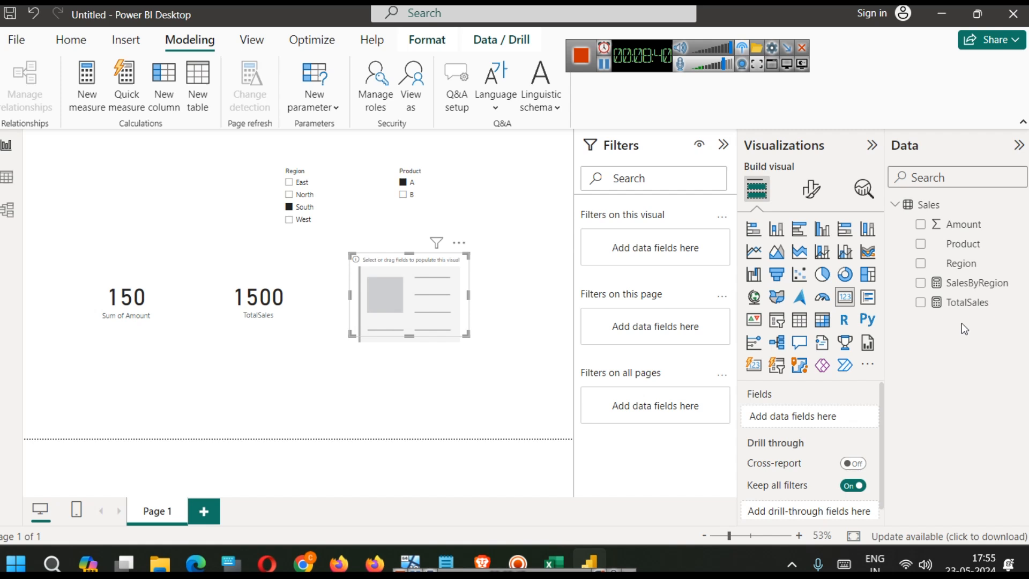
left_click_drag(965, 283, 428, 301)
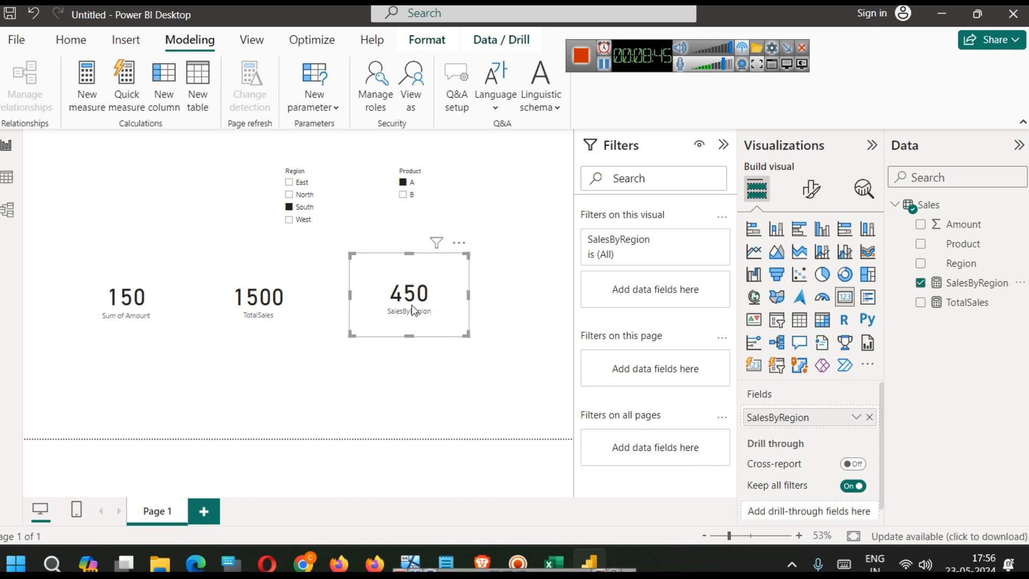
Step: Filter the report by West and alternate the Product filter between B and A, comparing Sum of Amount, TotalSales and SalesByRegion
left_click(289, 219)
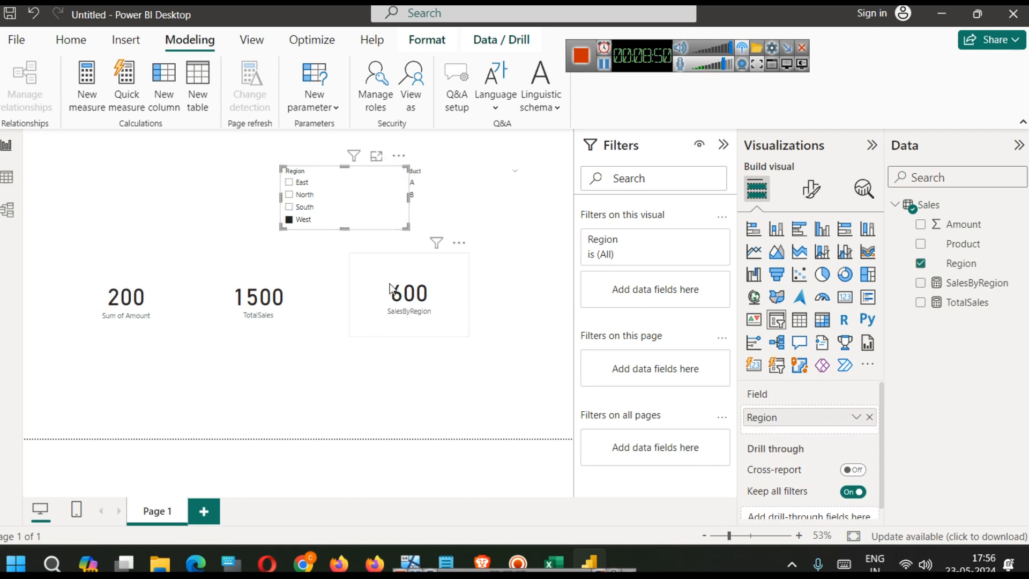
left_click(428, 195)
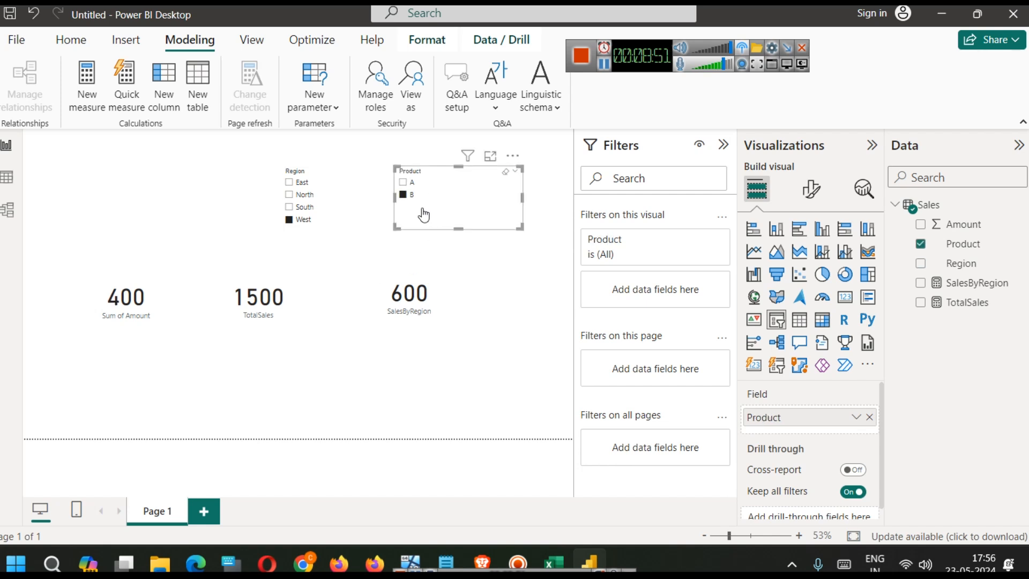
left_click(408, 182)
left_click(404, 194)
left_click(403, 183)
left_click(405, 193)
left_click(404, 183)
left_click(404, 194)
left_click(403, 183)
left_click(404, 183)
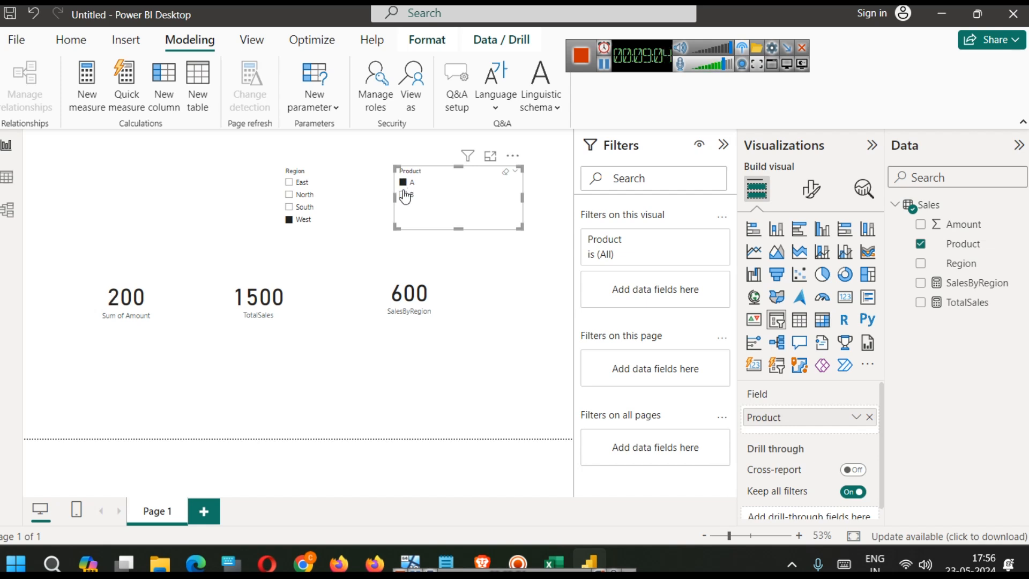
left_click(300, 310)
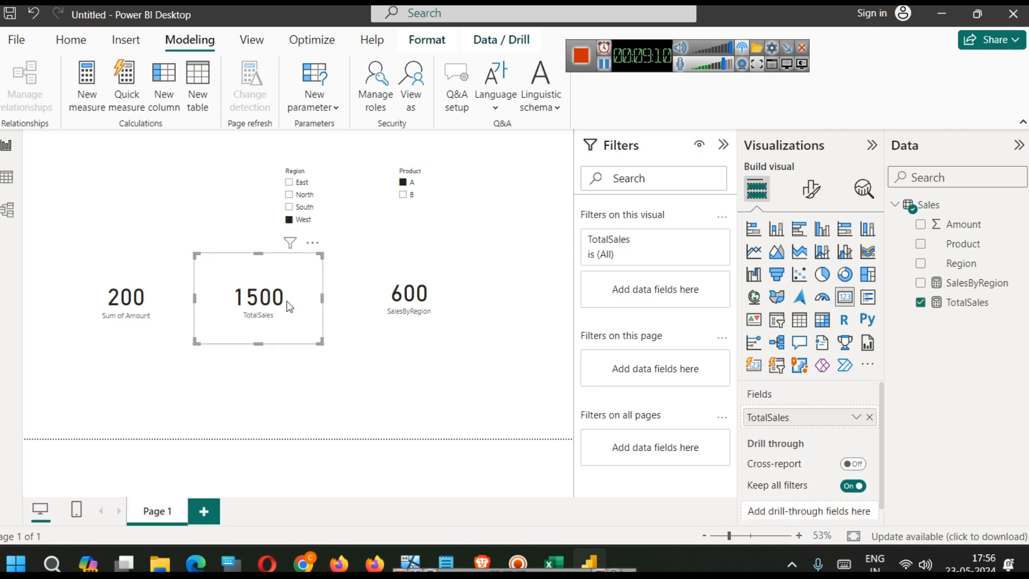
left_click(430, 307)
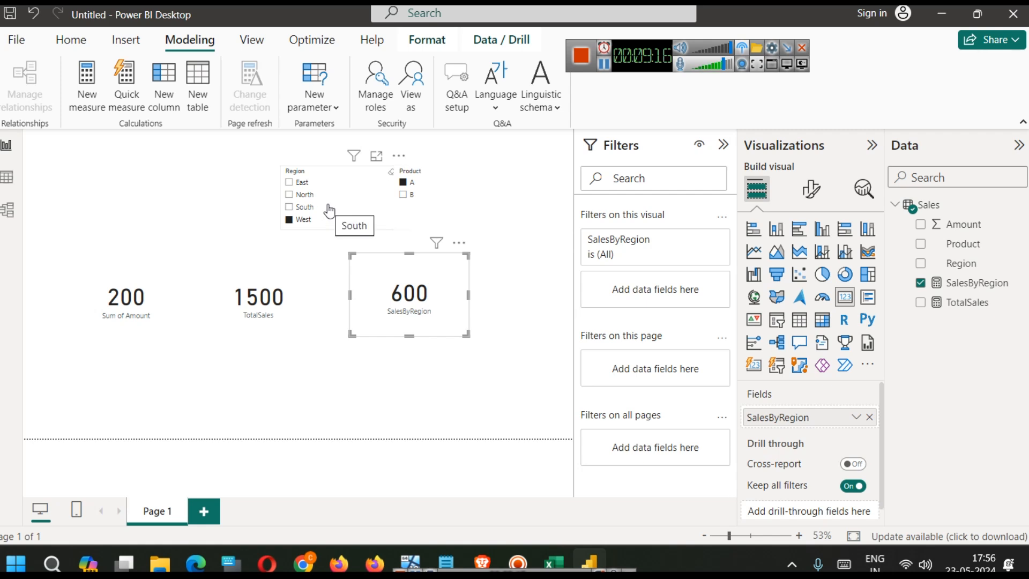
Step: Filter by South, North and East in turn, alternating products B and A under East to compare the three cards
left_click(300, 207)
left_click(301, 194)
left_click(300, 183)
left_click(410, 195)
left_click(409, 183)
left_click(411, 194)
left_click(408, 183)
left_click(411, 196)
Step: Cycle the Region filter through the other regions with product B selected, finish on West, and clear the Product filter
left_click(317, 207)
left_click(309, 194)
left_click(303, 194)
left_click(303, 207)
left_click(303, 219)
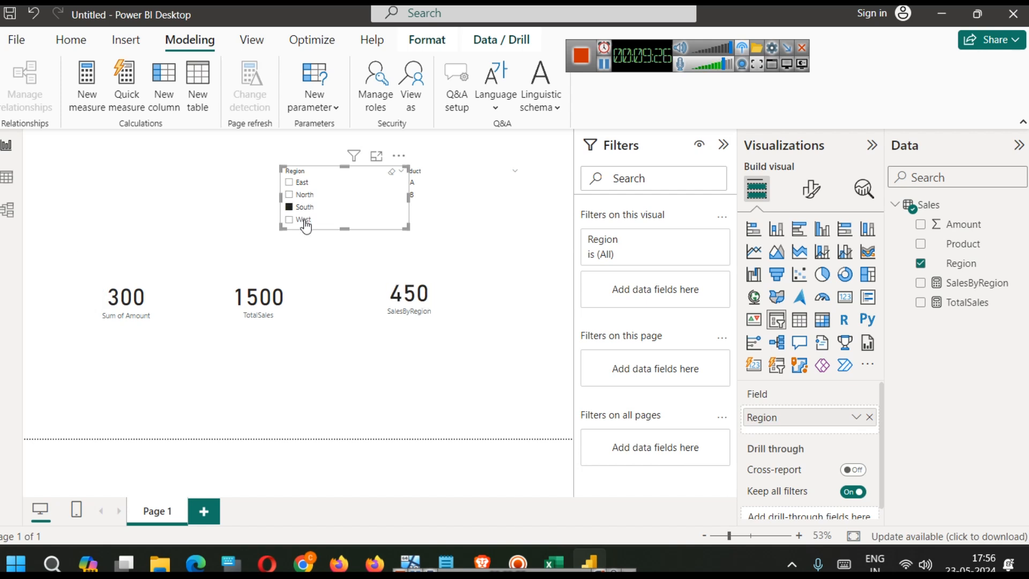
left_click(300, 183)
left_click(303, 195)
left_click(303, 219)
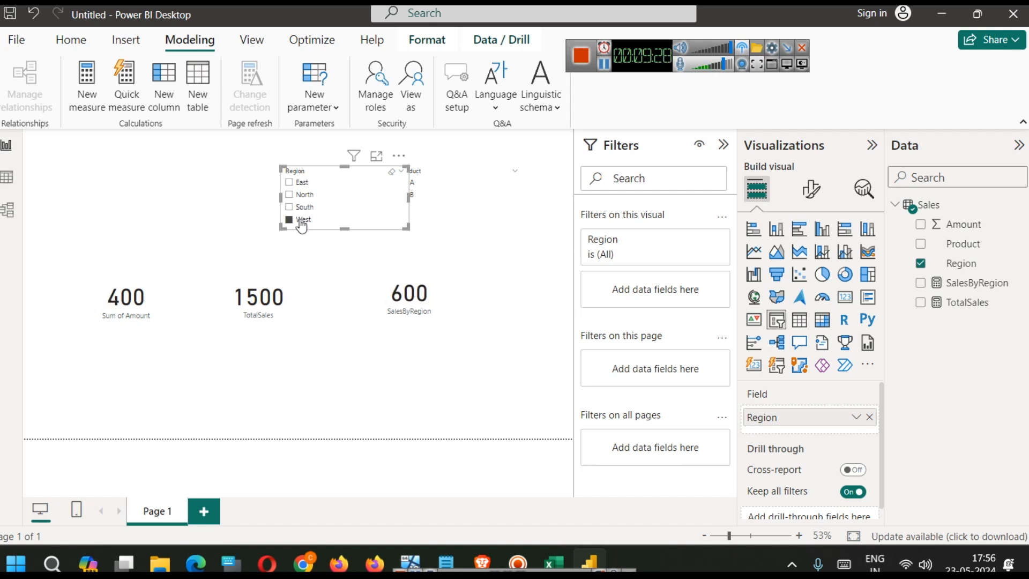
left_click(466, 196)
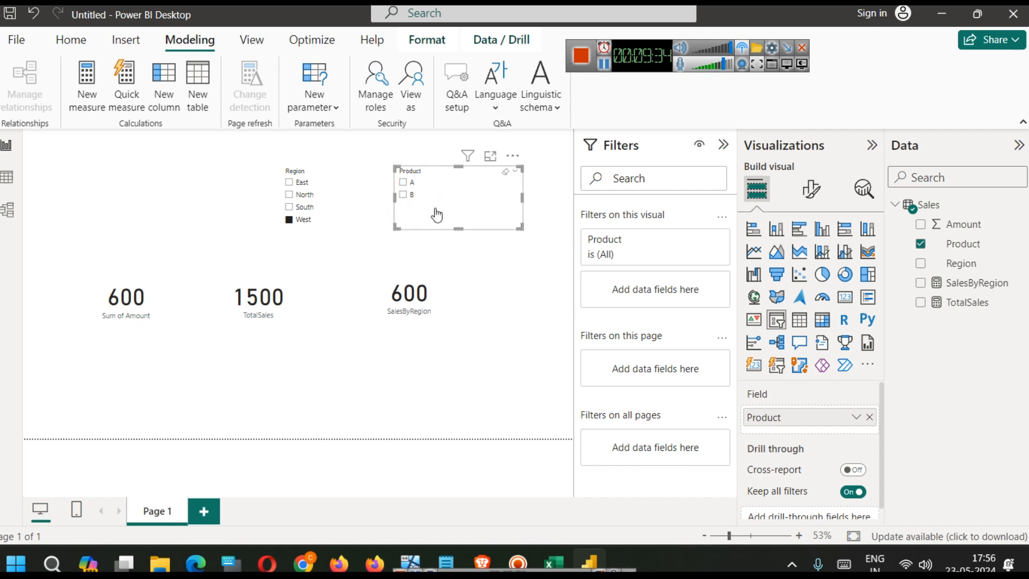
Step: Switch to the All and All Except article in Firefox and examine SalesByRegion's expected results and the Percentage of Total Sales section
mouse_move(374, 562)
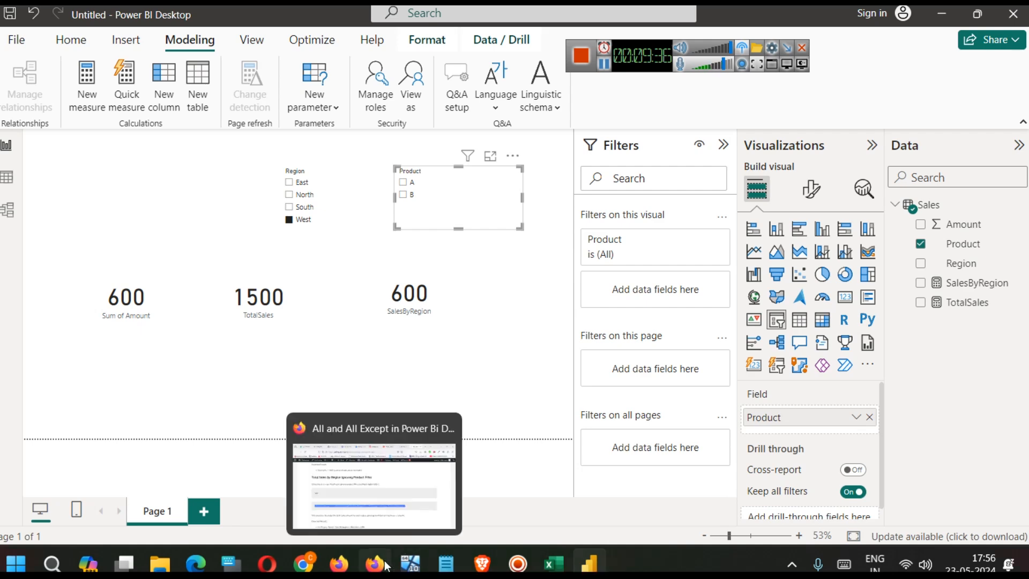
left_click(377, 511)
scroll(377, 510, "down", 5)
left_click(453, 334)
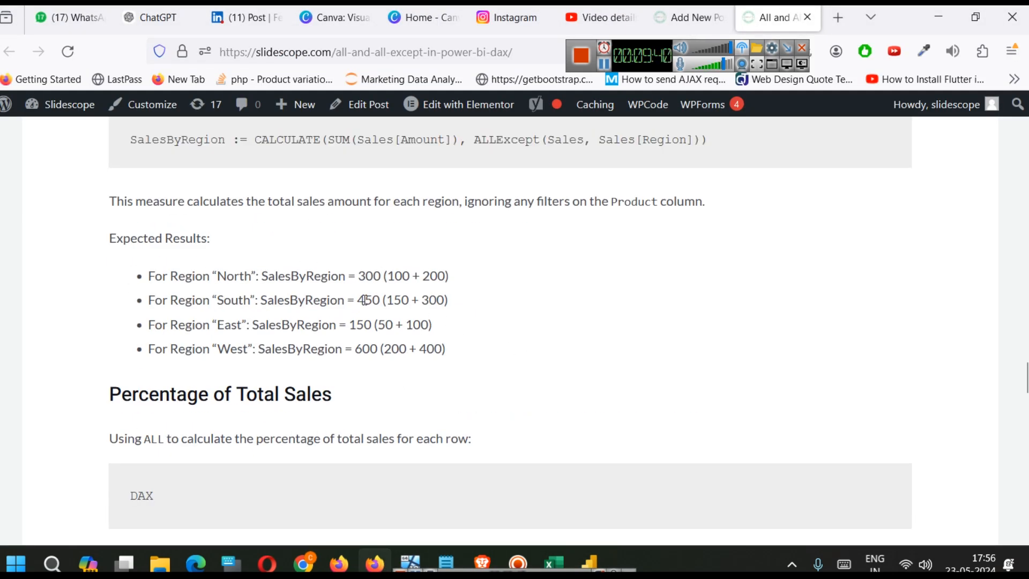
scroll(364, 300, "down", 5)
scroll(418, 263, "down", 3)
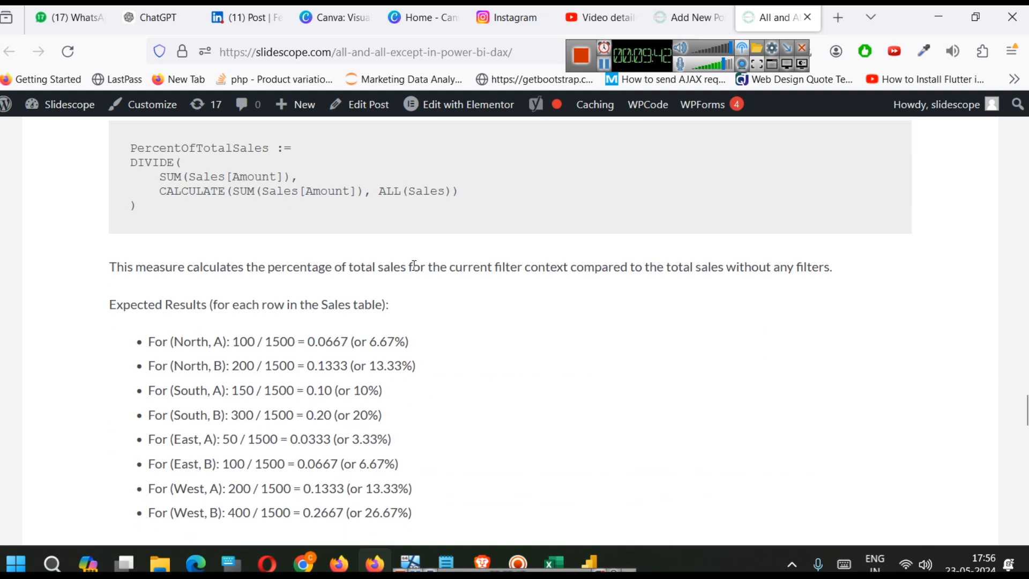
scroll(413, 265, "up", 2)
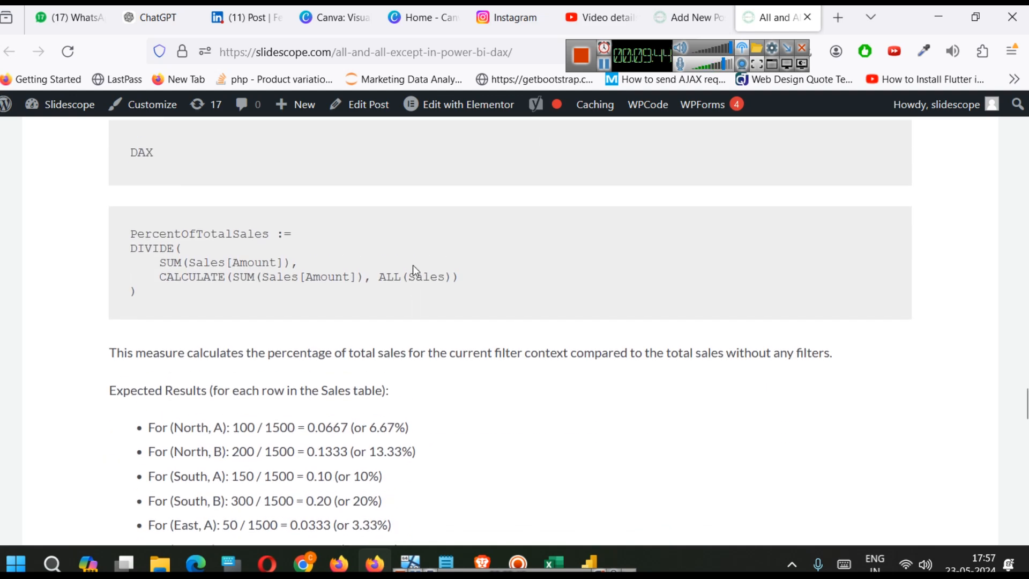
scroll(412, 265, "up", 3)
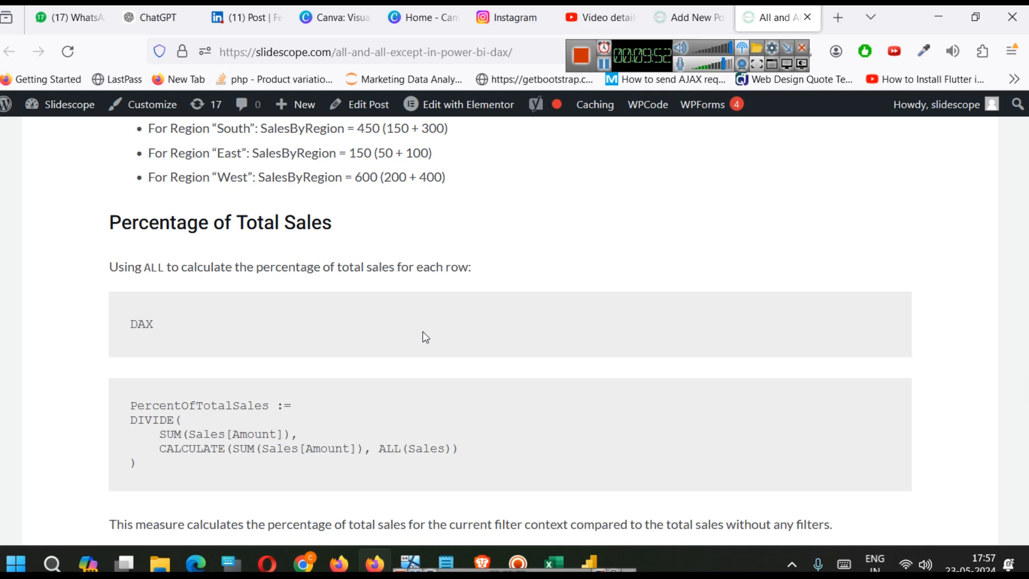
scroll(440, 429, "down", 5)
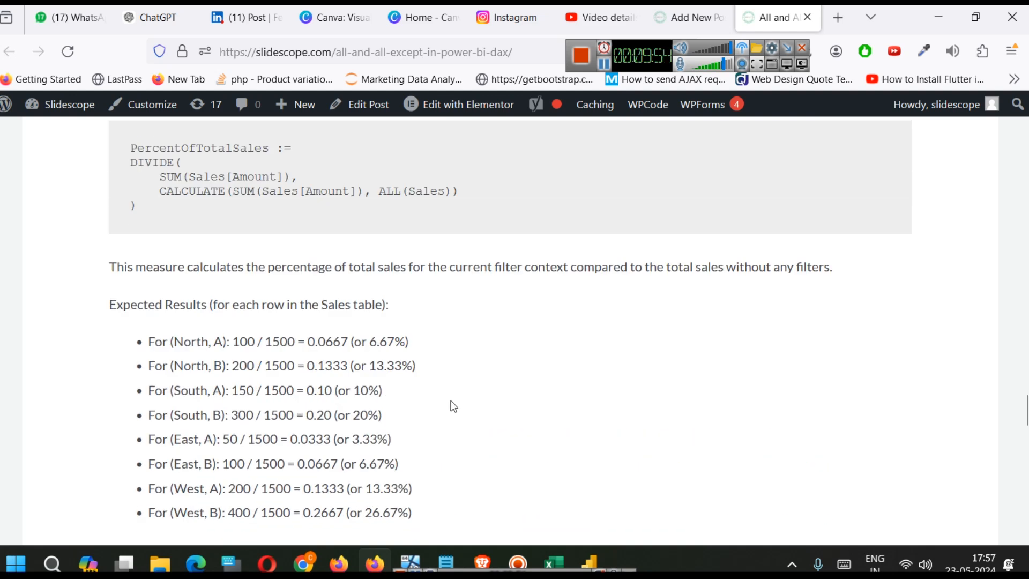